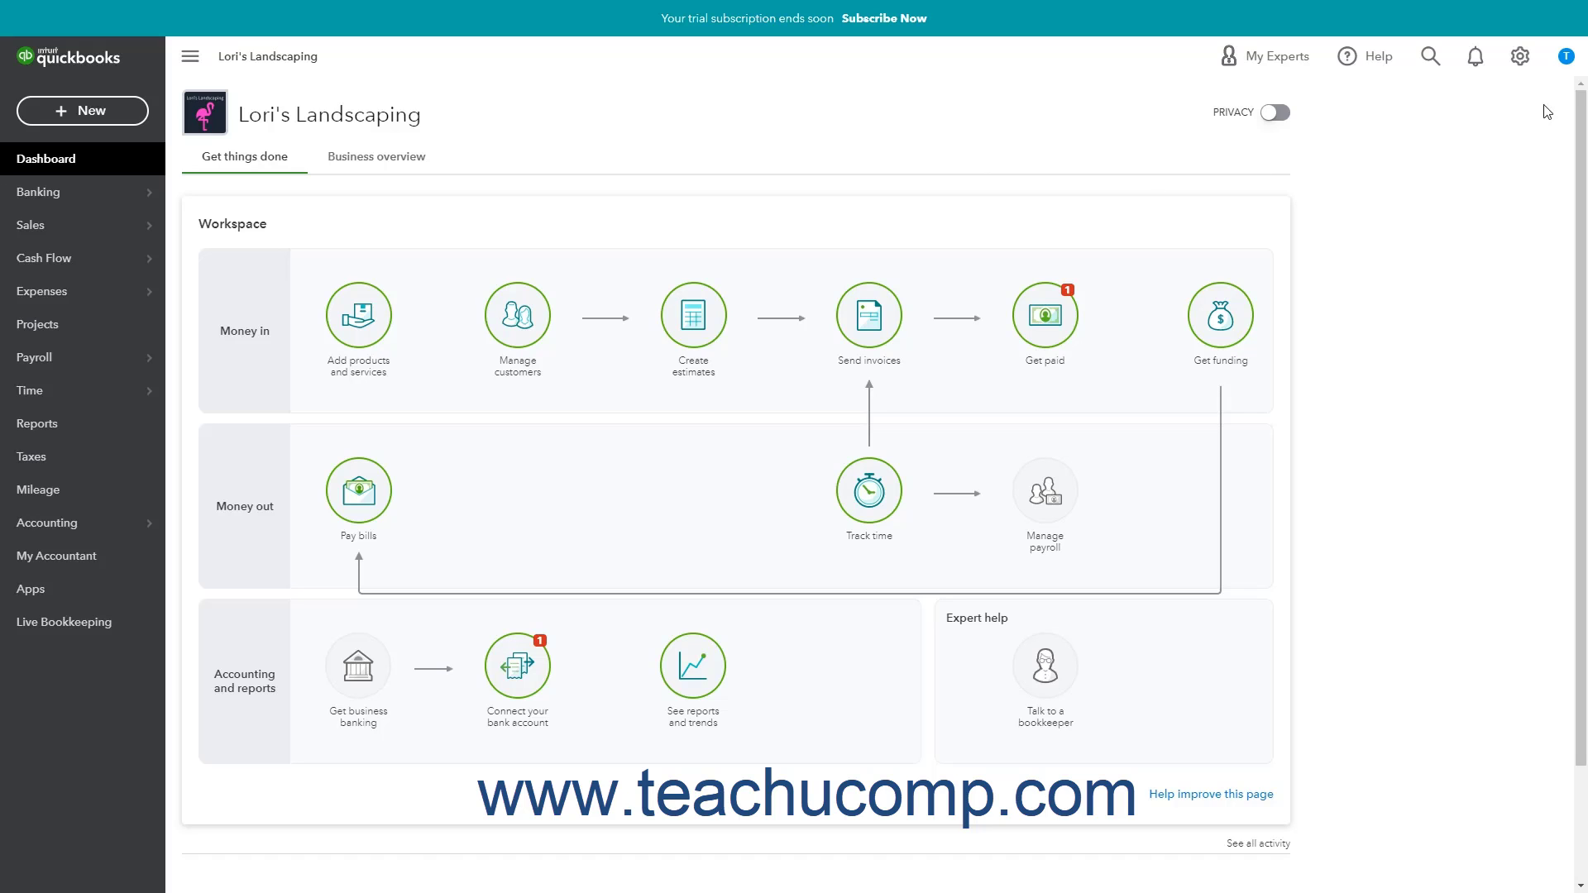
Open the gear settings menu from the landscaping company's dashboard.
{"action": "left_click", "coordinate": [1535, 72]}
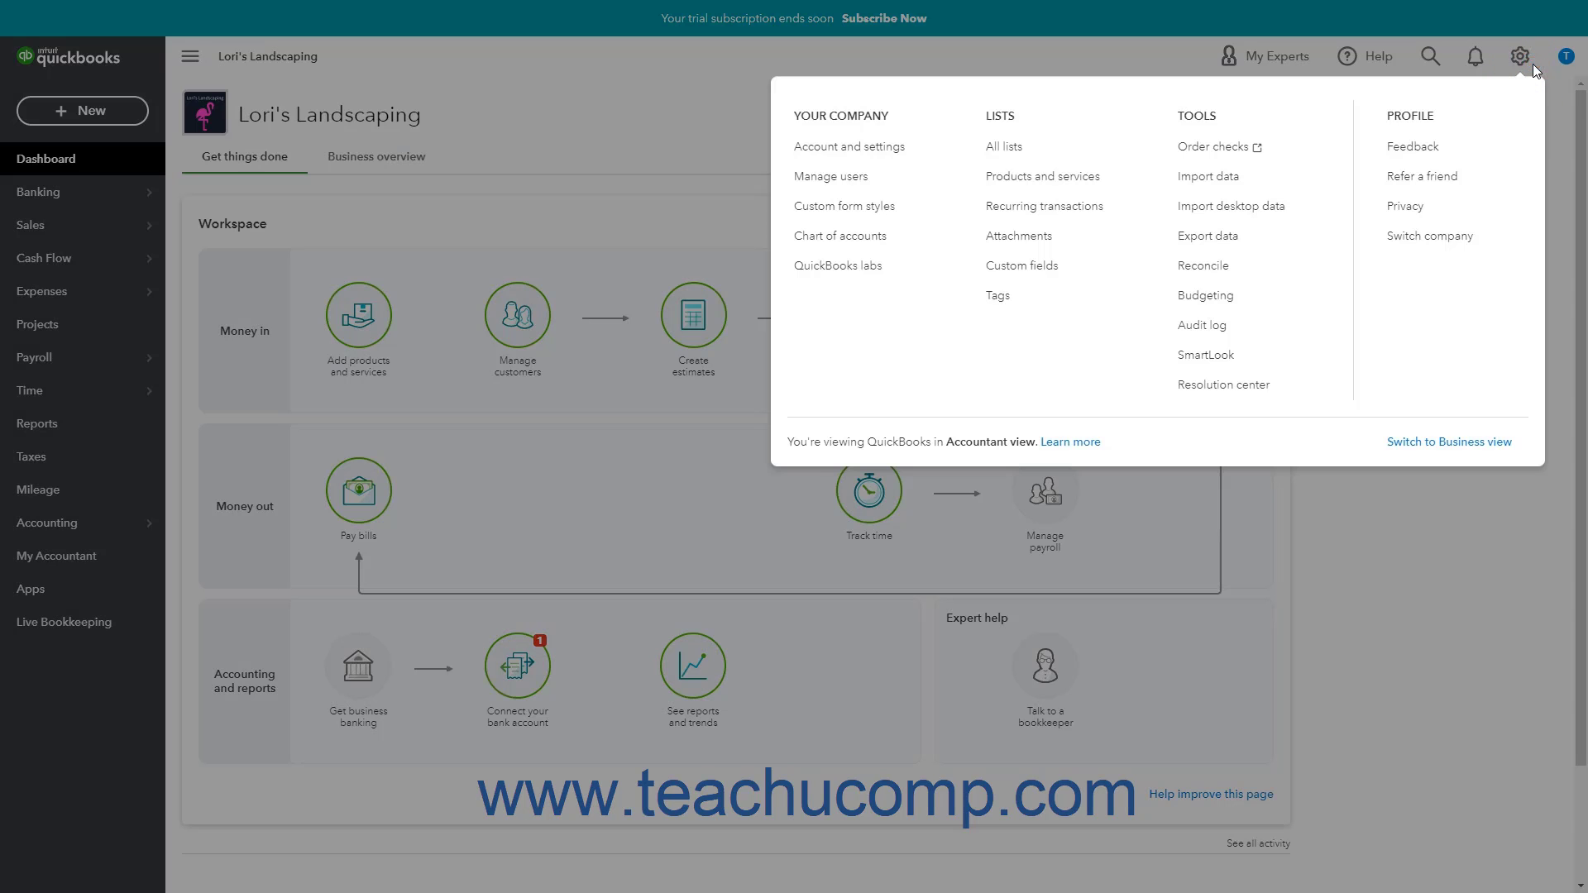
Open the Checking register from the Chart of accounts, switching briefly to A/R and back to Checking.
{"action": "left_click", "coordinate": [896, 240]}
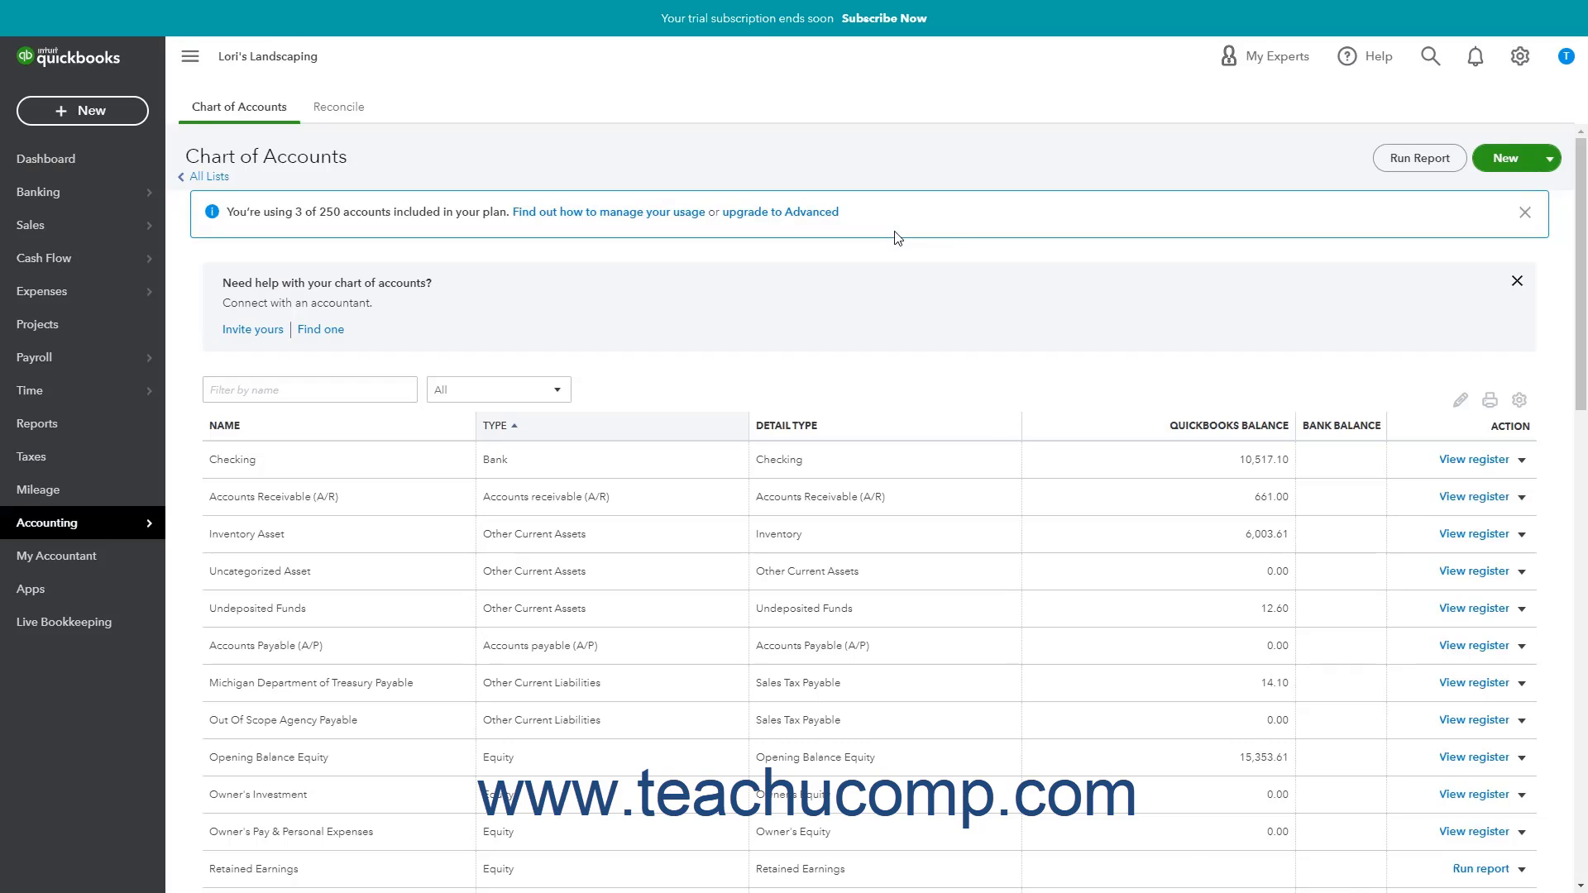
{"action": "left_click", "coordinate": [1461, 468]}
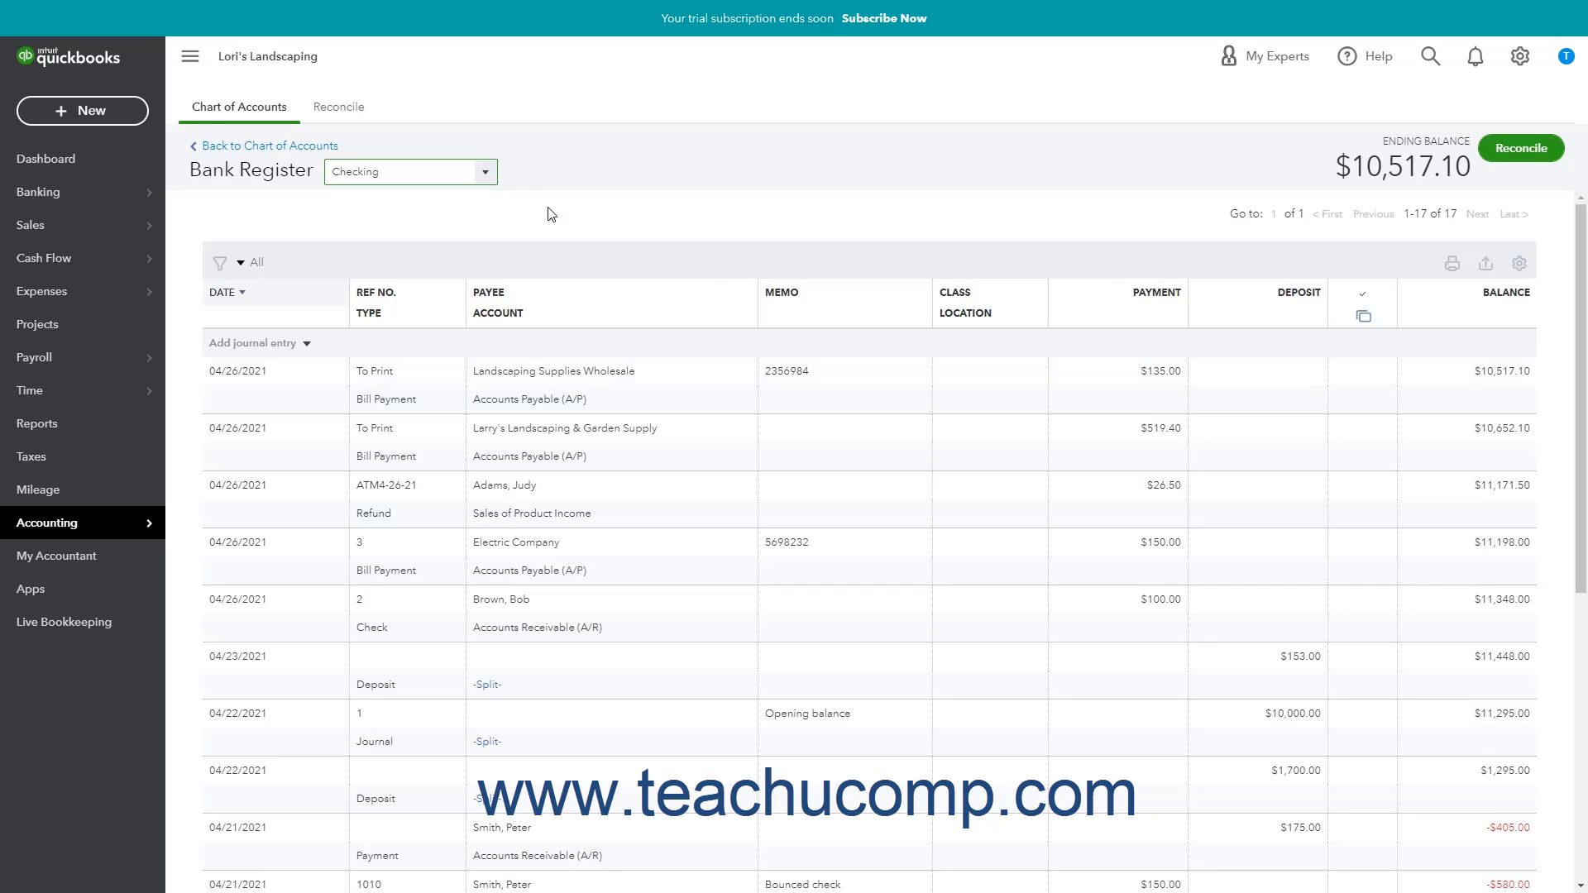
{"action": "left_click", "coordinate": [488, 174]}
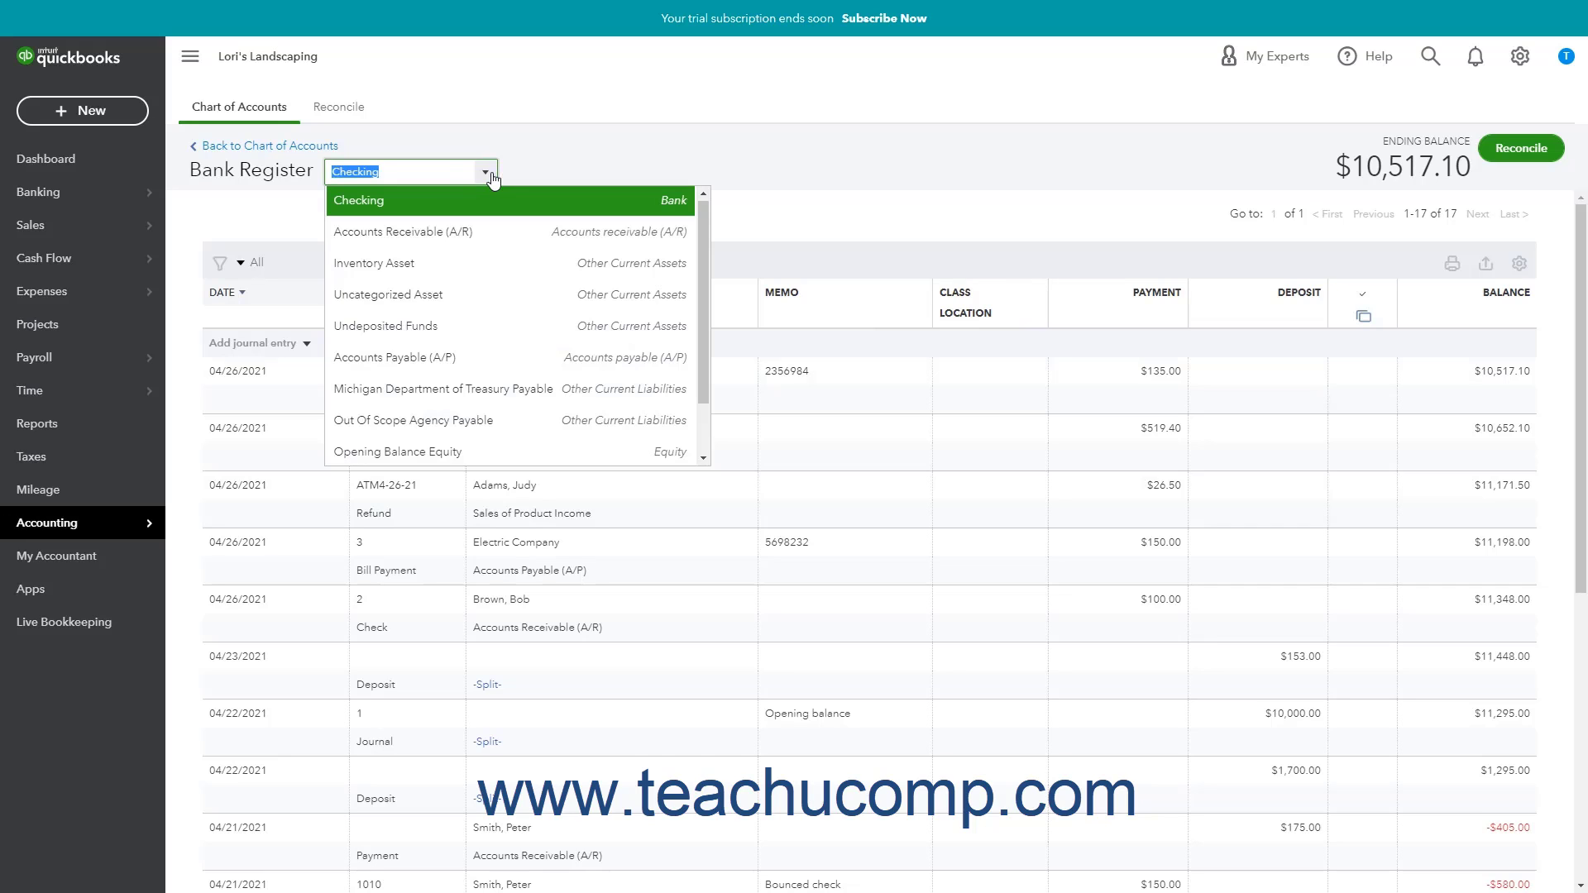
{"action": "left_click", "coordinate": [417, 233]}
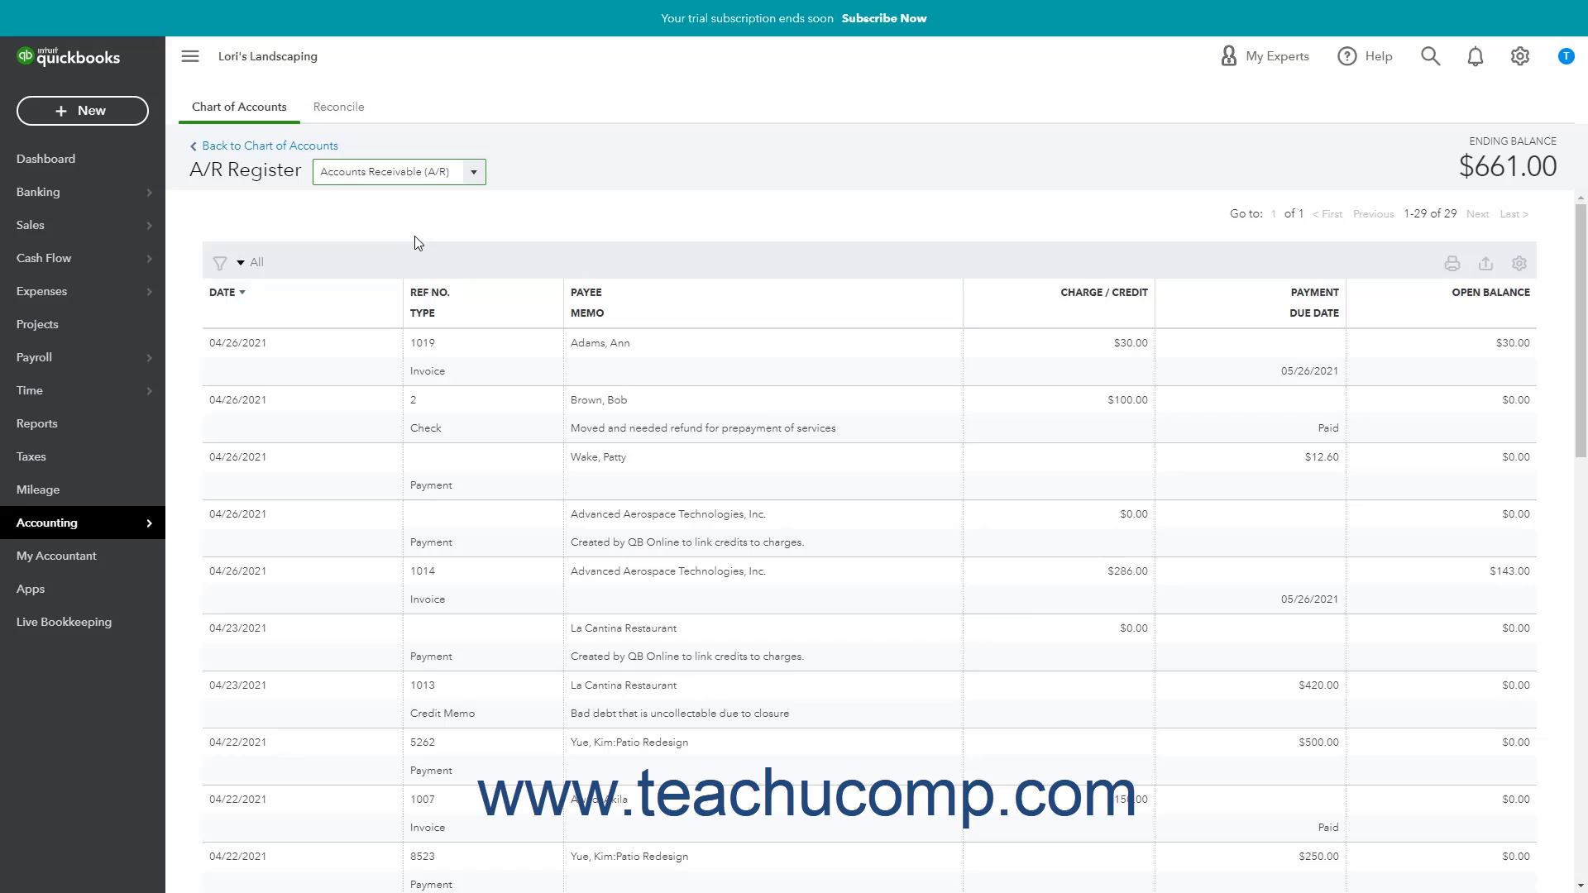
{"action": "left_click", "coordinate": [477, 172]}
{"action": "scroll", "coordinate": [459, 207], "scroll_direction": "up", "scroll_amount": 1}
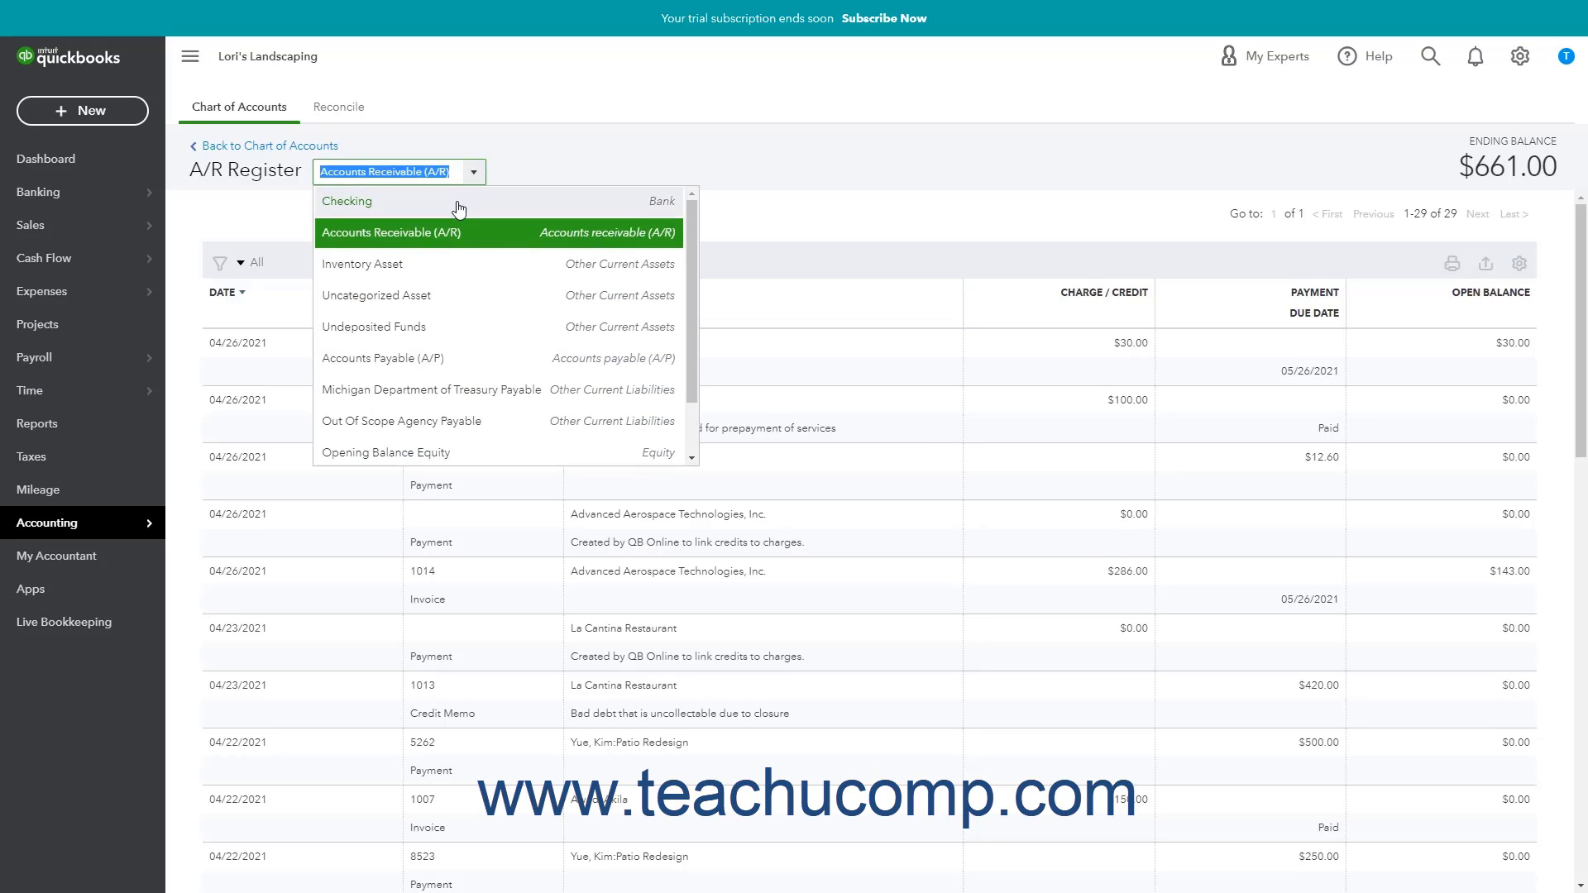
{"action": "left_click", "coordinate": [459, 203]}
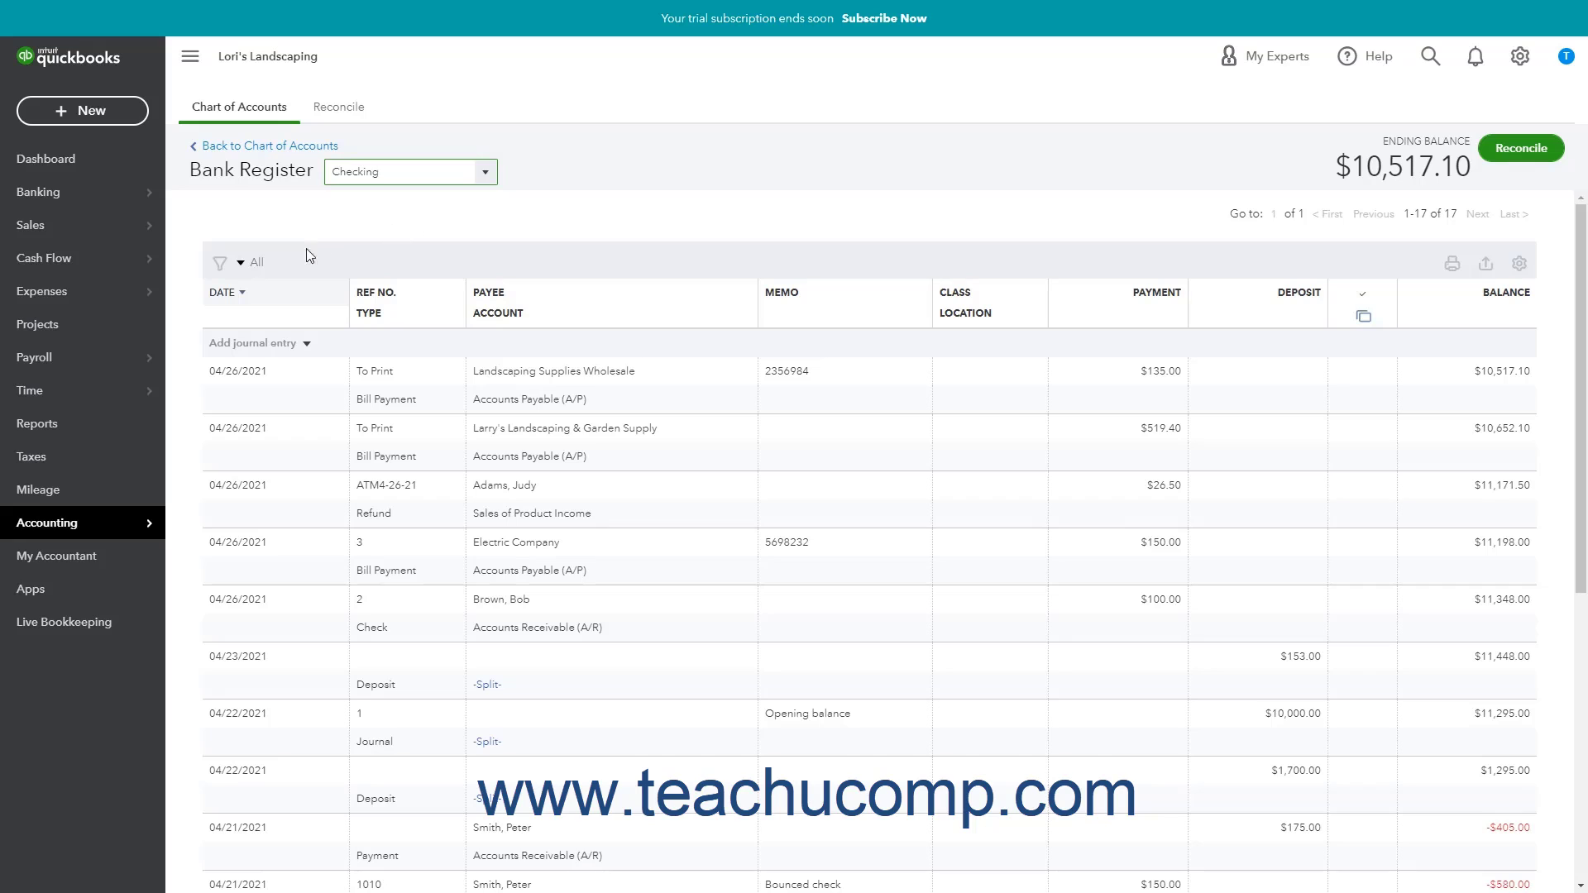
{"action": "left_click", "coordinate": [226, 295]}
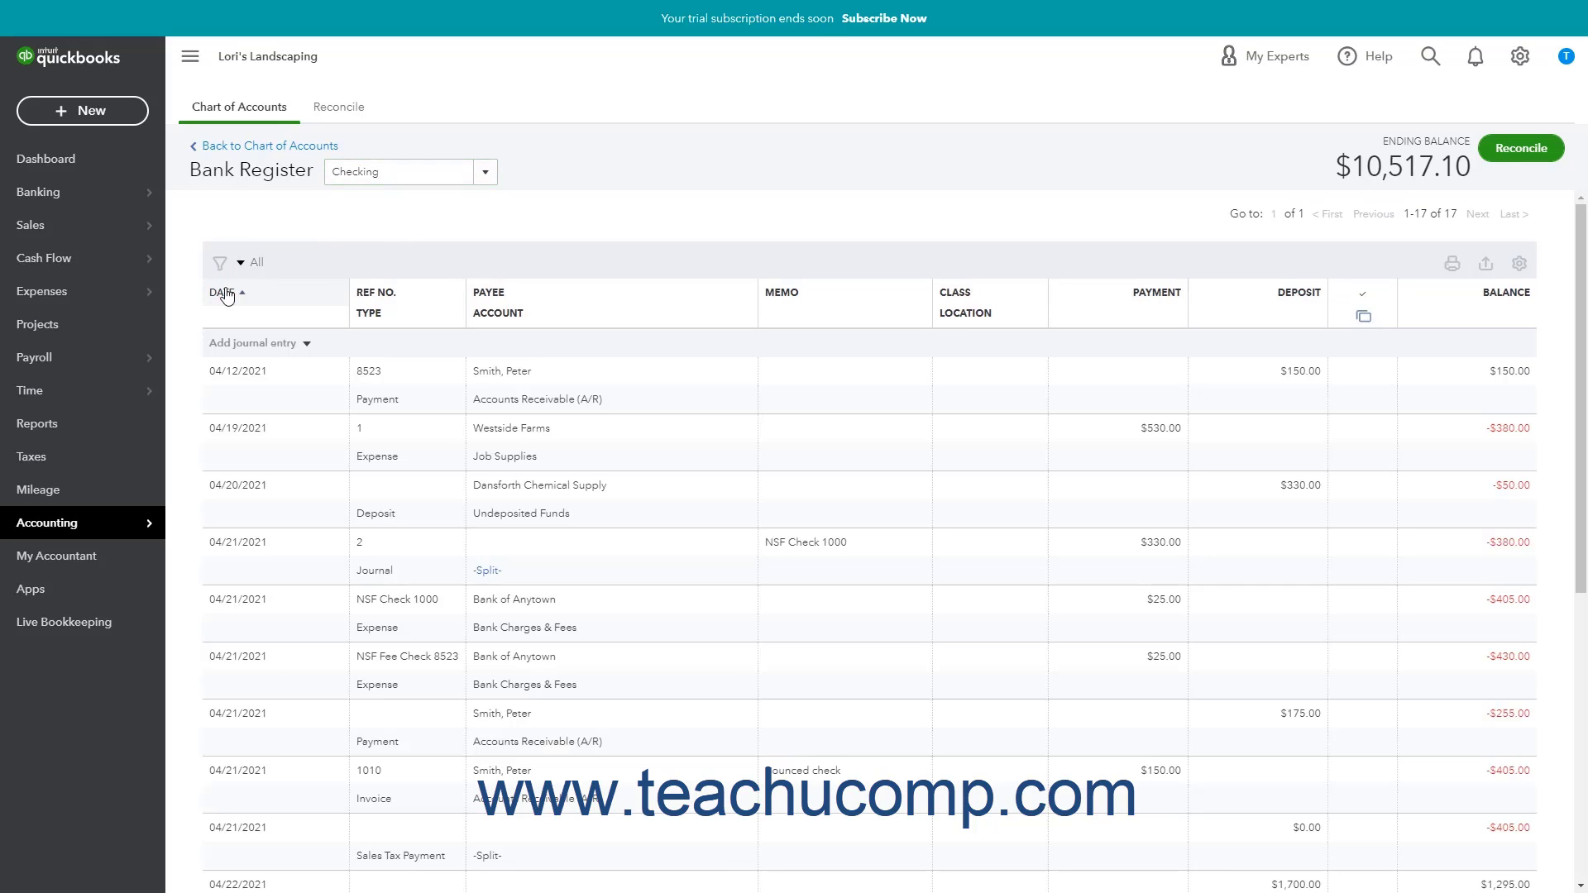
{"action": "left_click", "coordinate": [226, 294]}
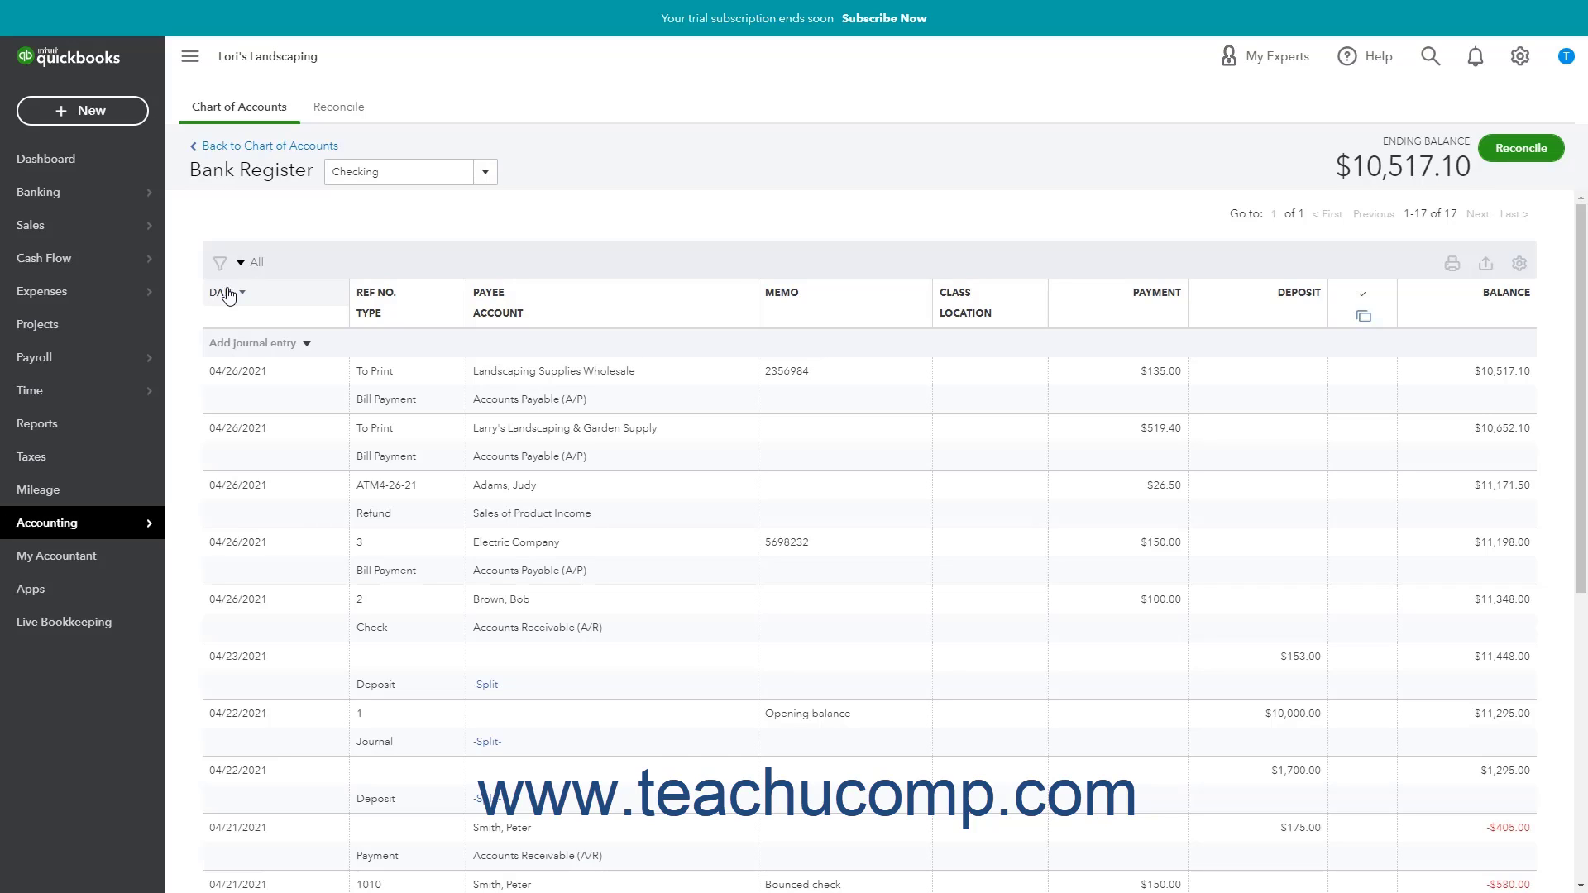
{"action": "left_click", "coordinate": [223, 293]}
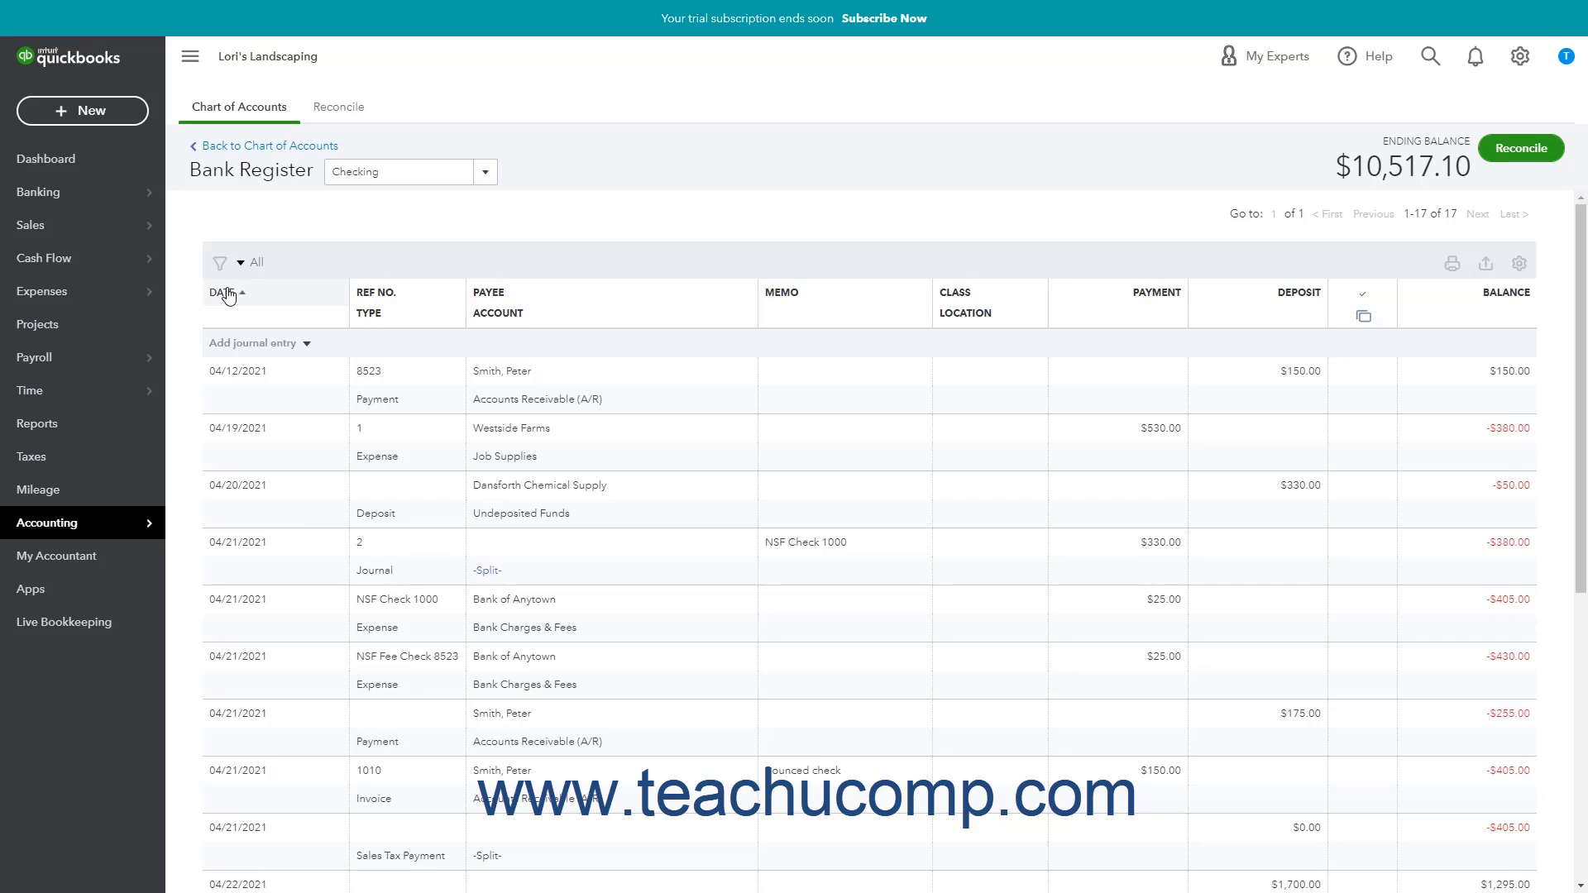
{"action": "left_click", "coordinate": [223, 293]}
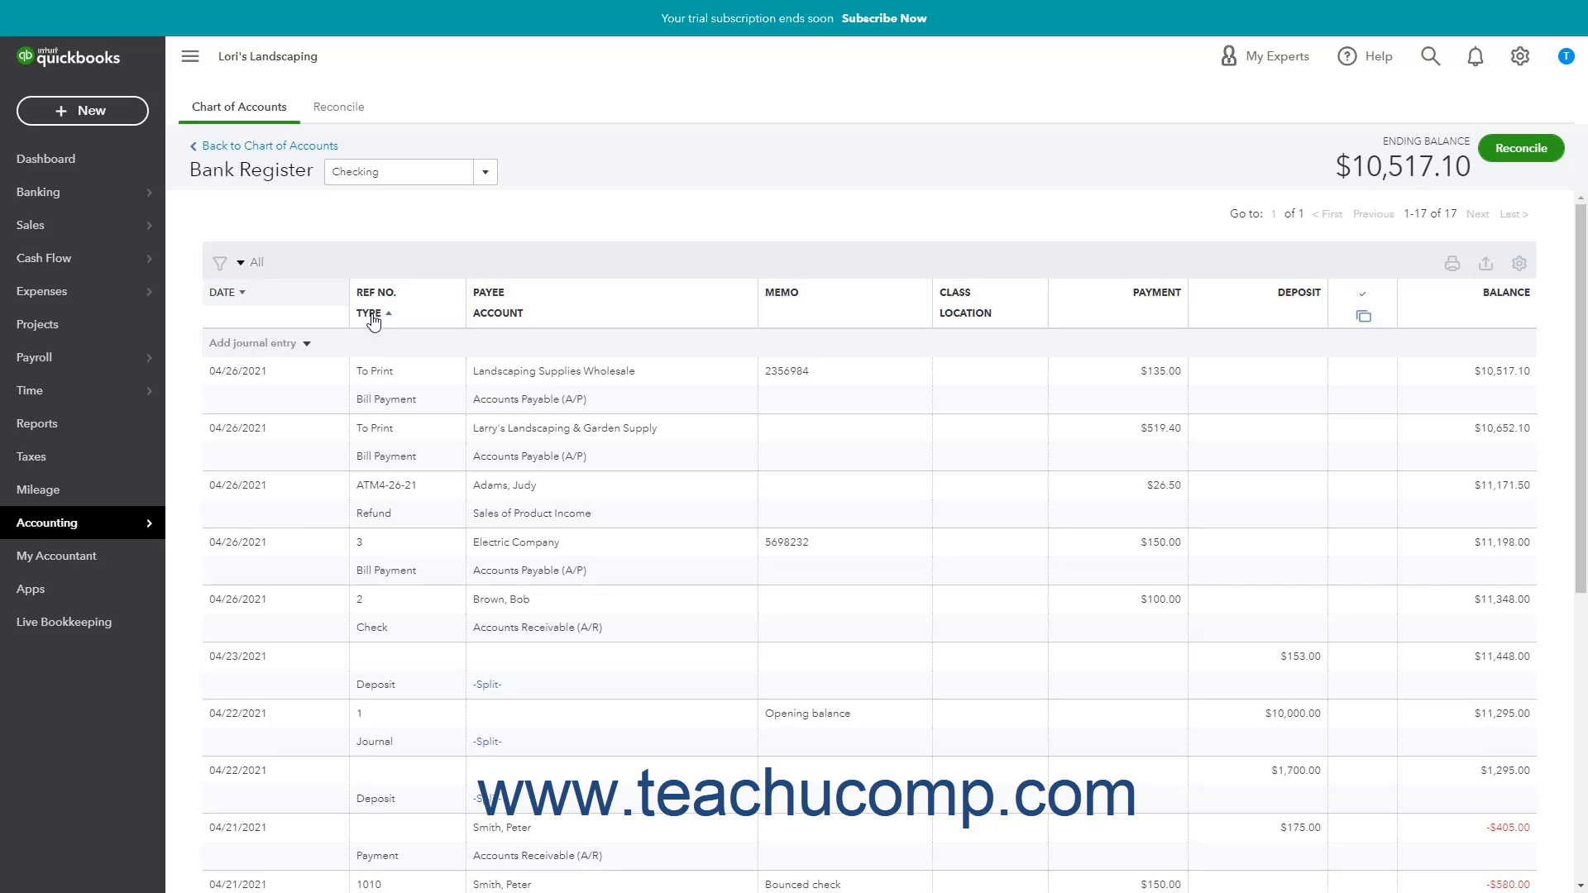
Filter the Checking register to transaction type Check, leaving the single $100.00 check.
{"action": "left_click", "coordinate": [239, 264]}
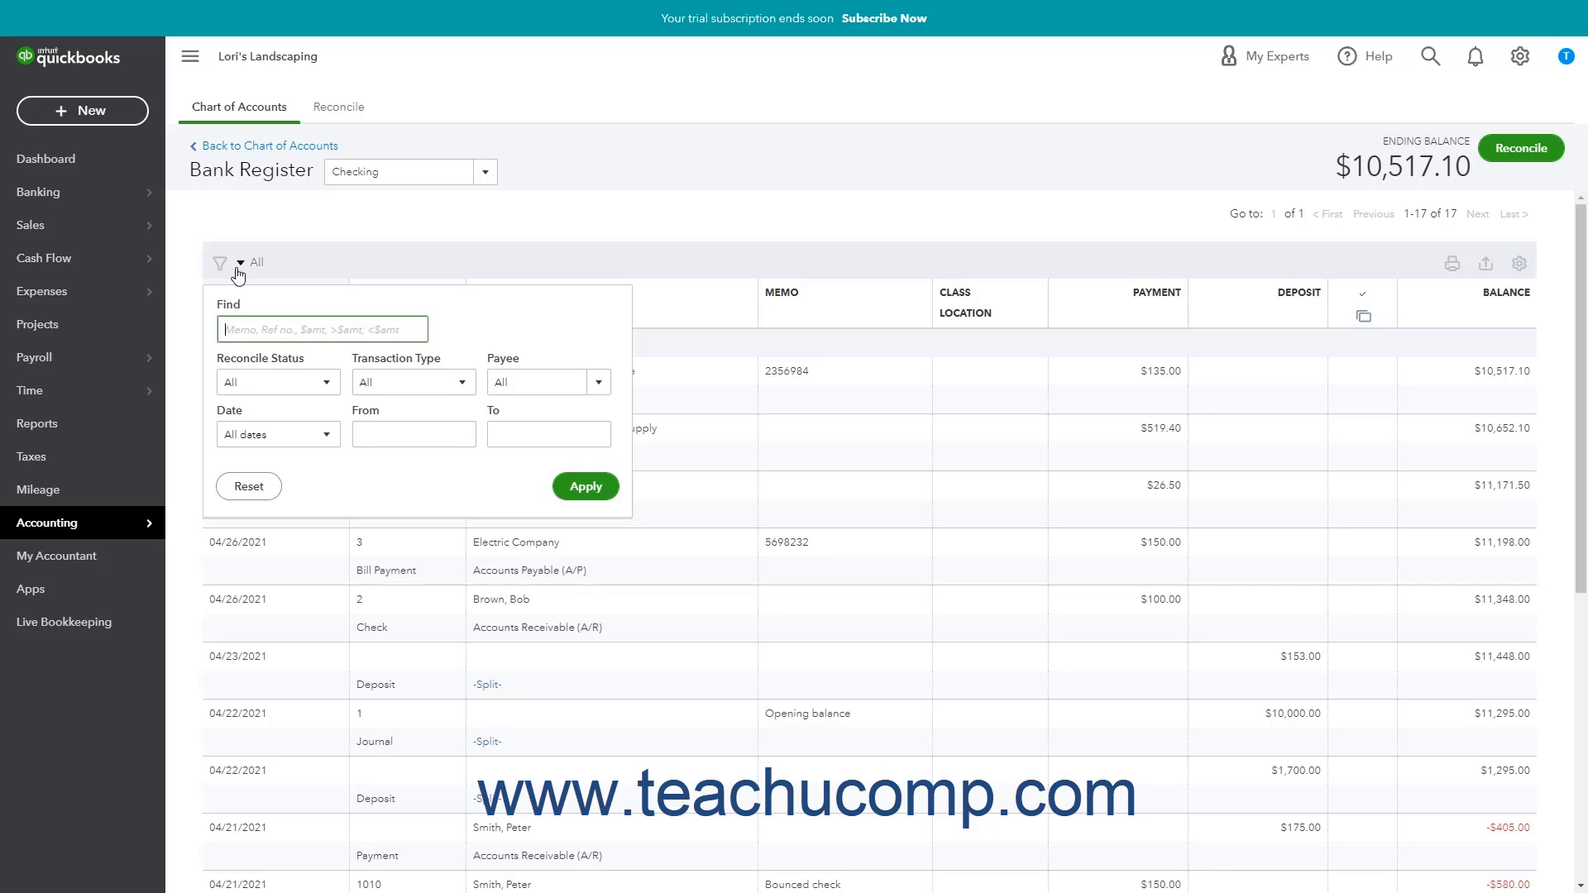
{"action": "left_click", "coordinate": [285, 380]}
{"action": "left_click", "coordinate": [287, 380]}
{"action": "left_click", "coordinate": [464, 389]}
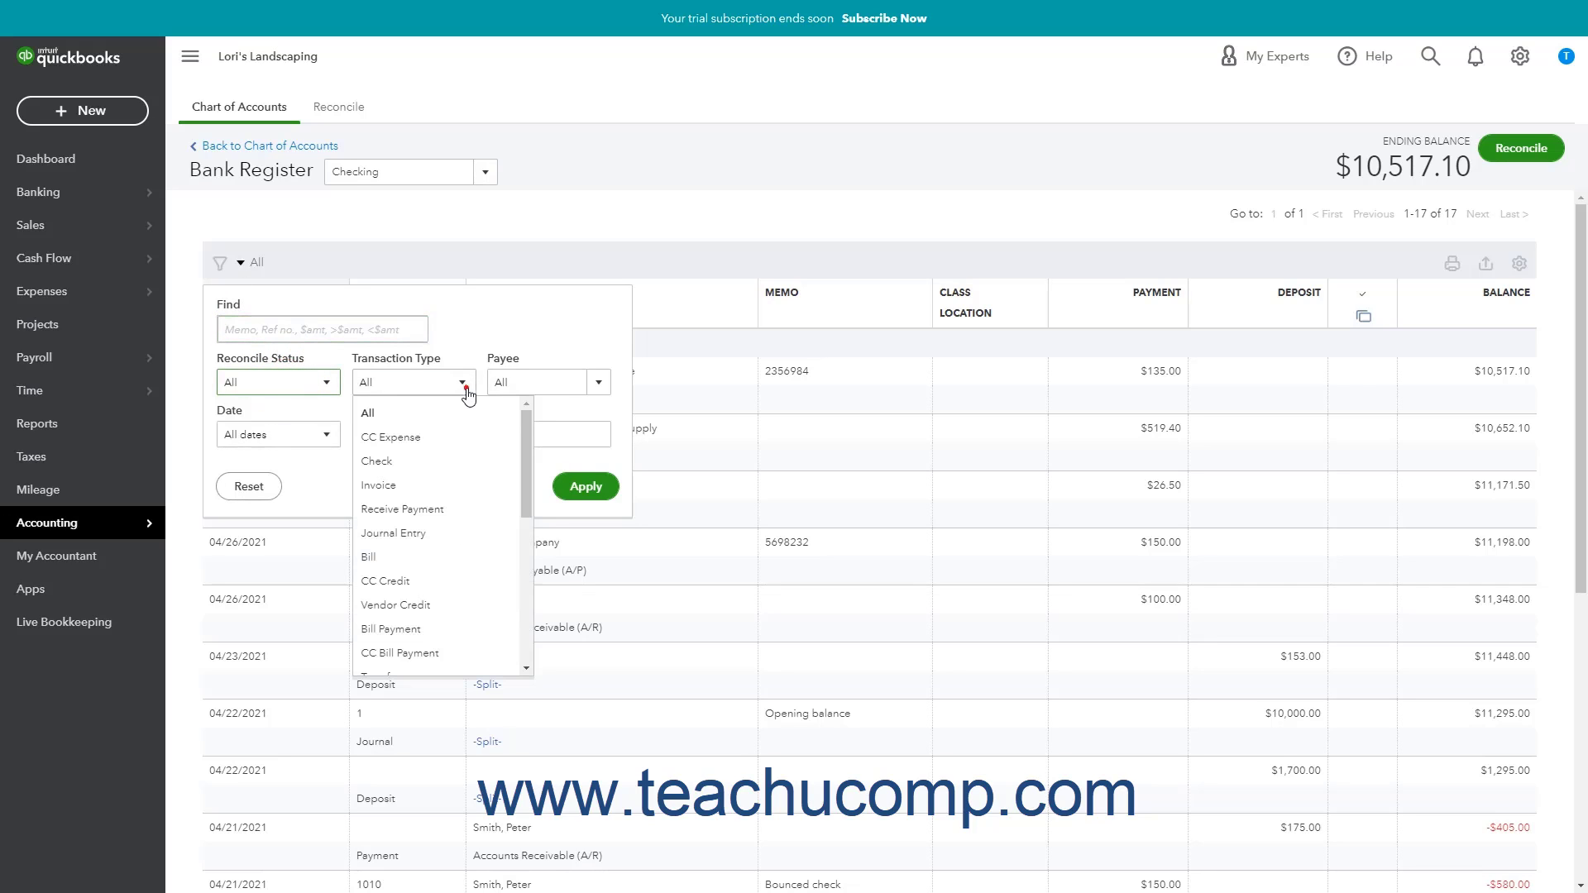
{"action": "left_click", "coordinate": [468, 394]}
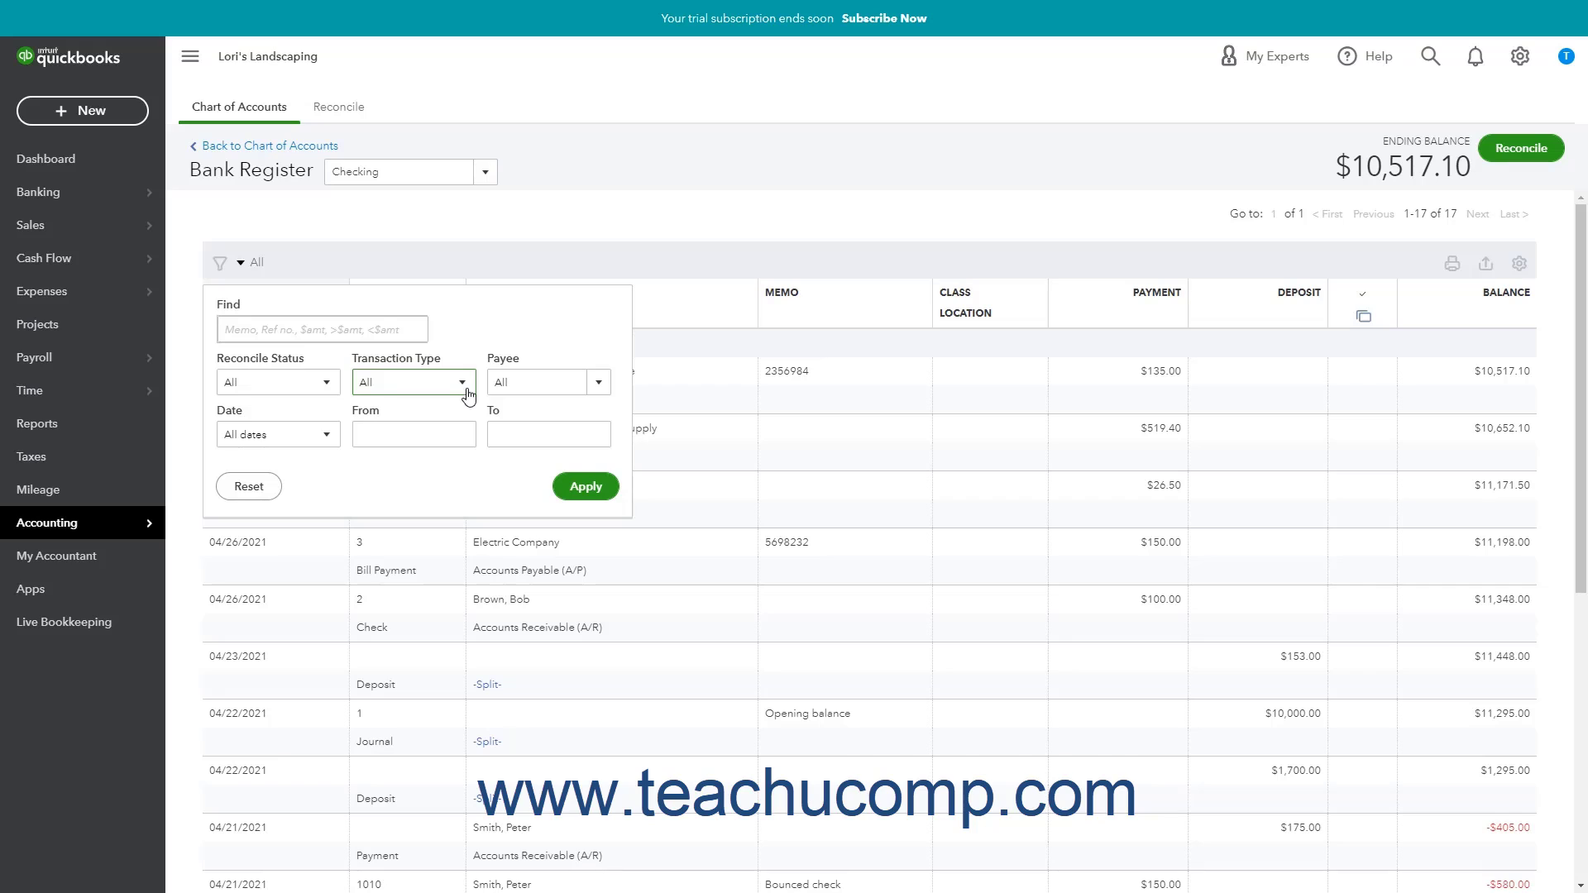
{"action": "left_click", "coordinate": [466, 390]}
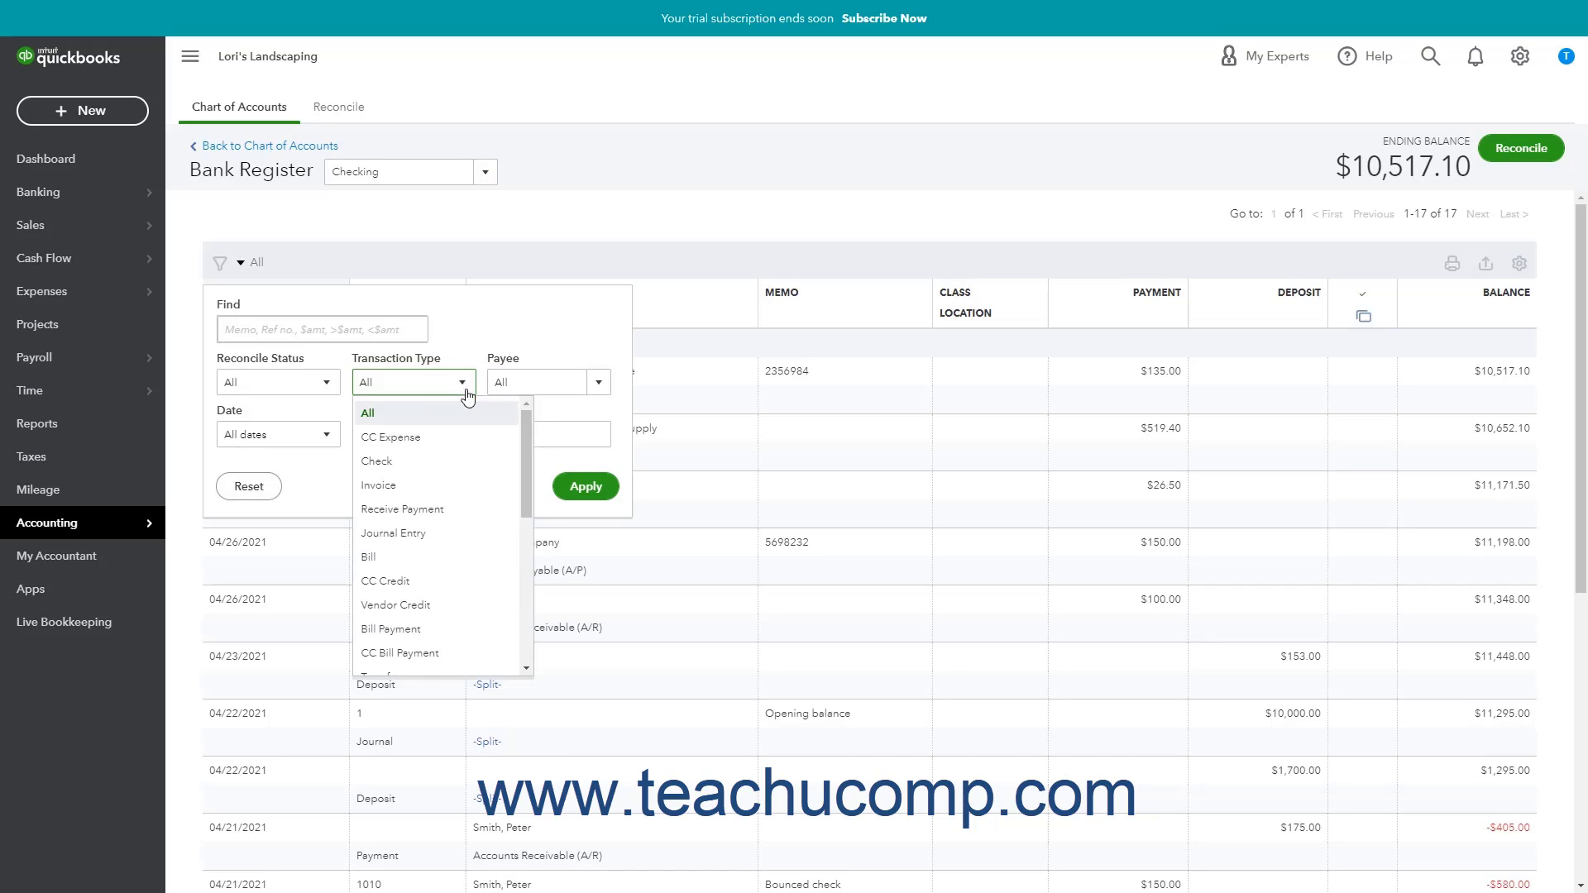
{"action": "left_click", "coordinate": [419, 466]}
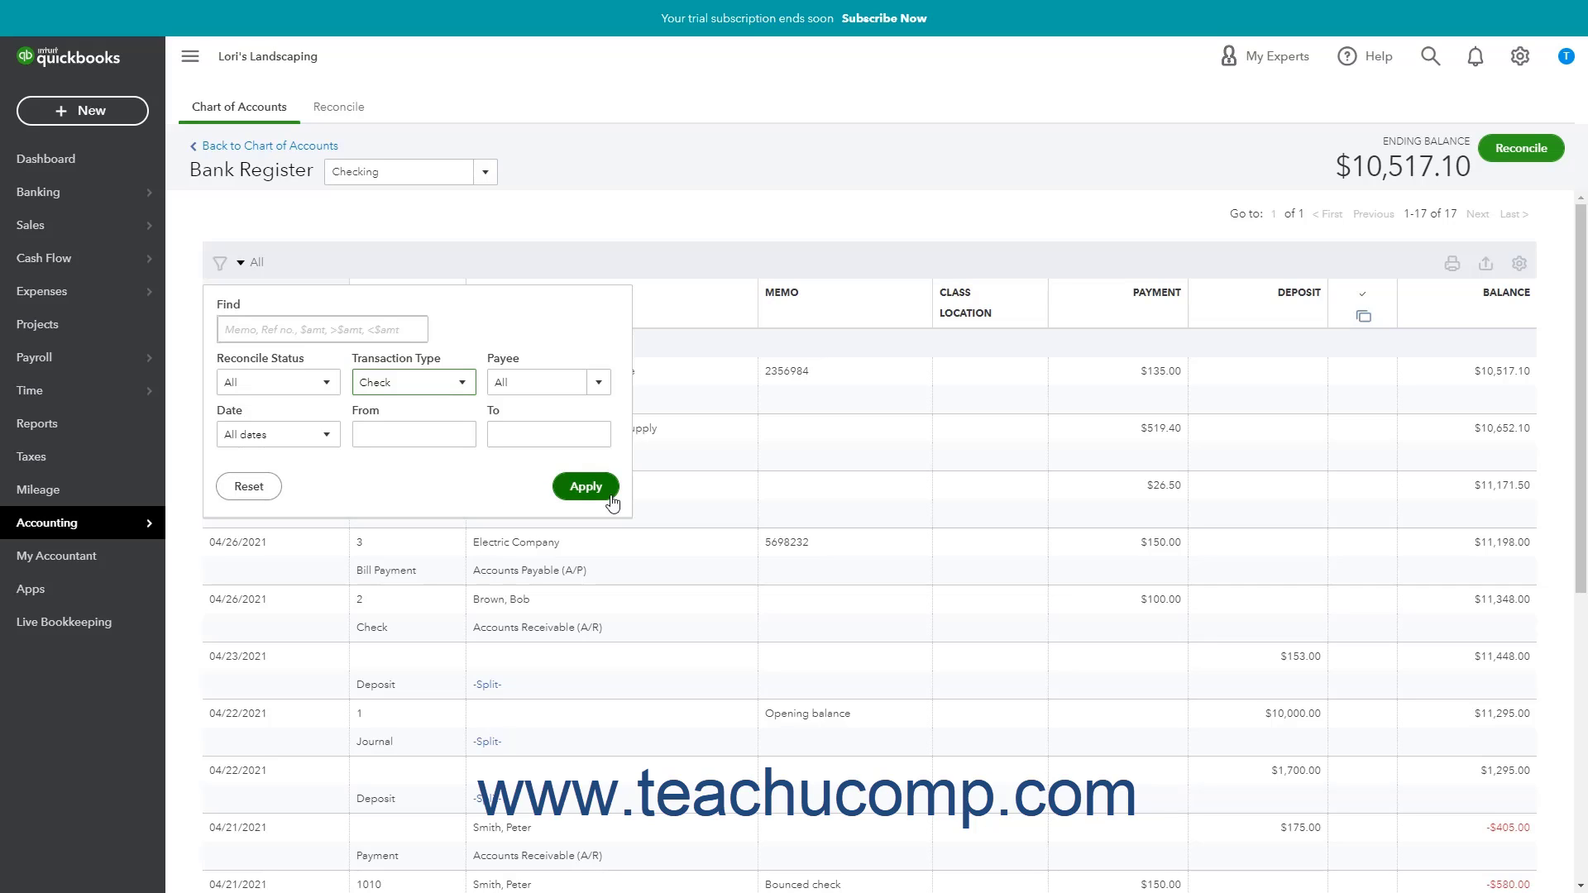
{"action": "left_click", "coordinate": [586, 486]}
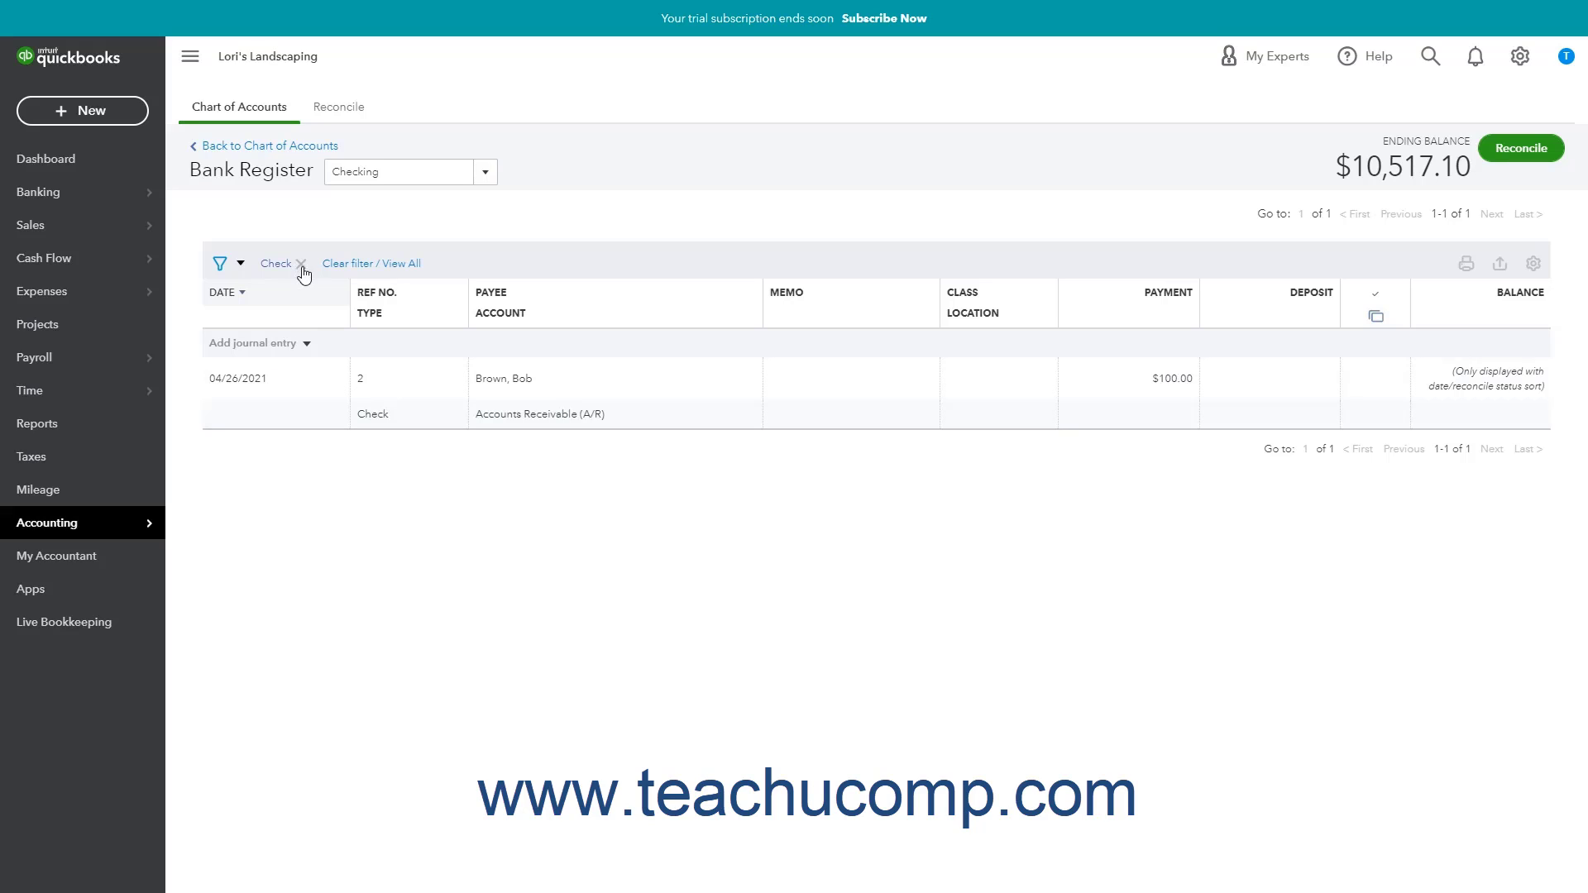
{"action": "left_click", "coordinate": [349, 267]}
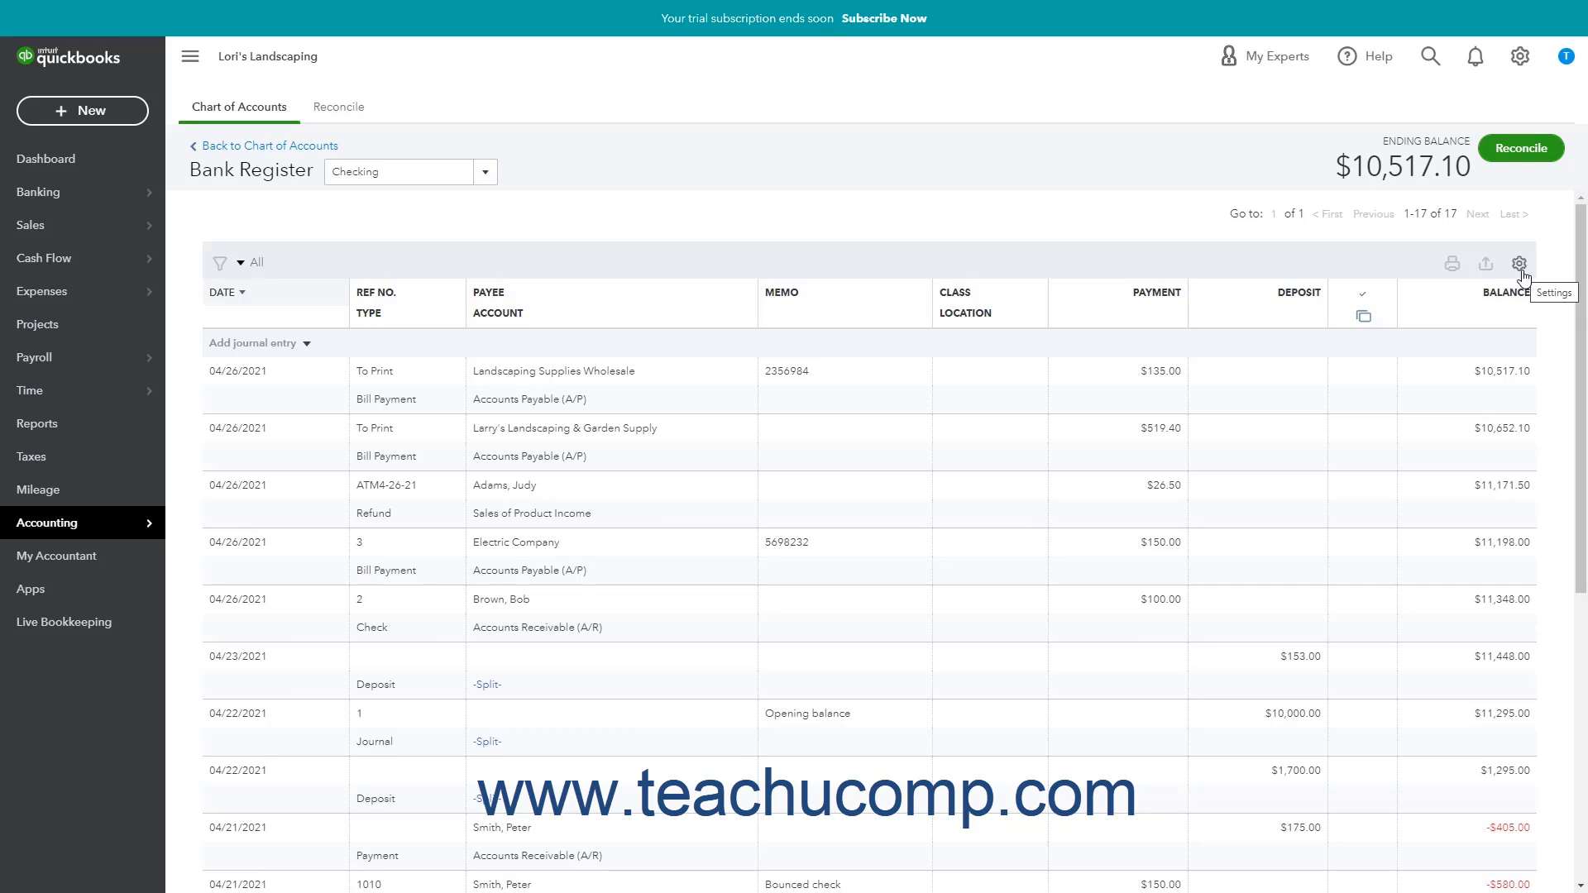
{"action": "left_click", "coordinate": [1460, 275]}
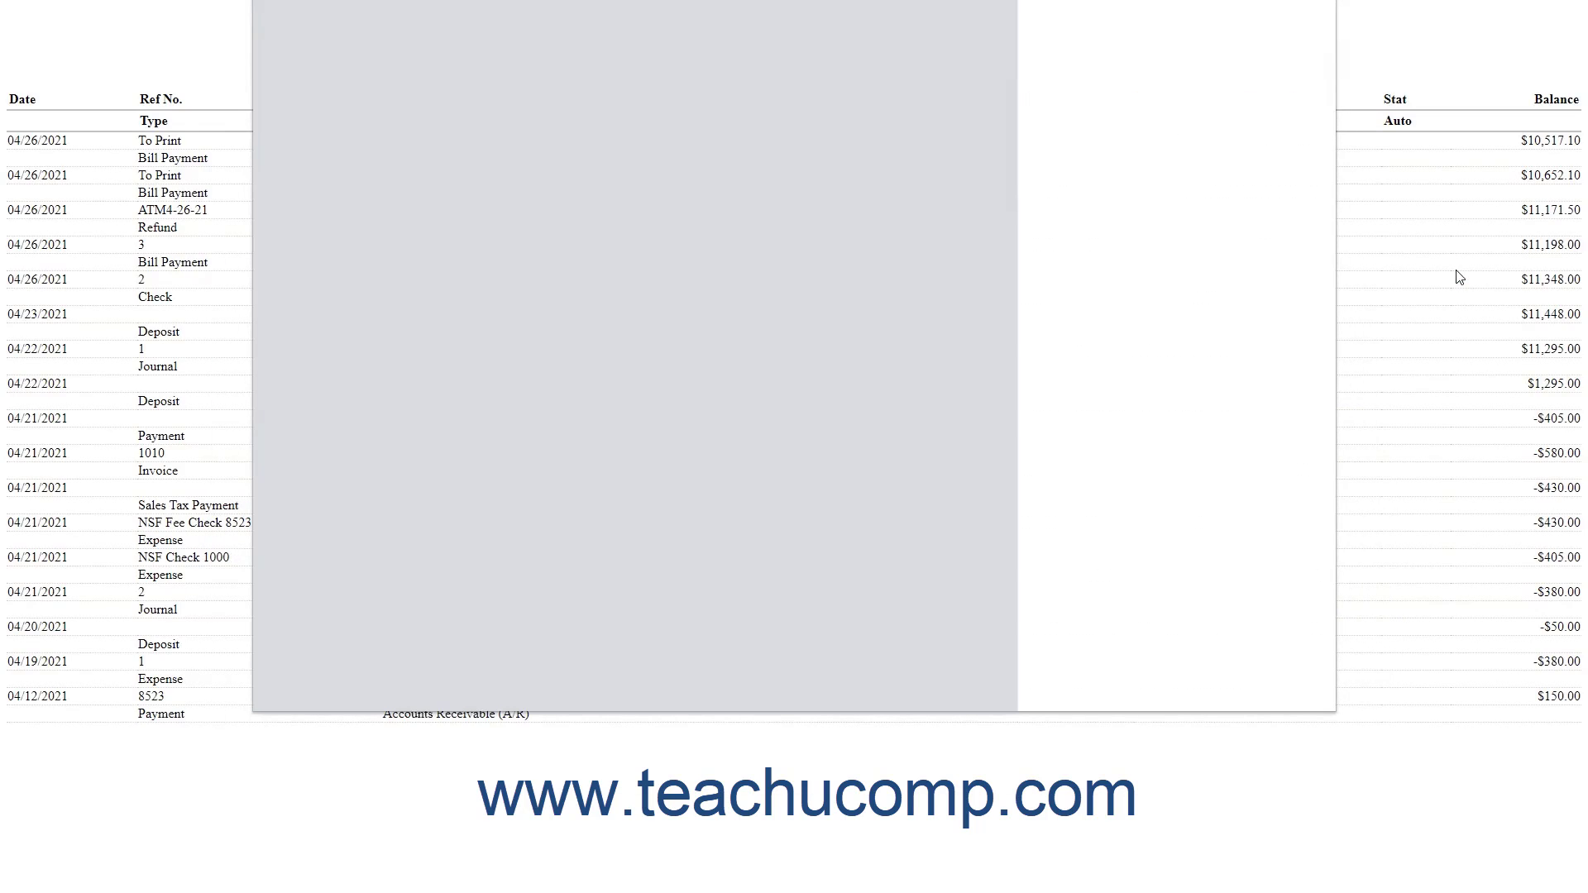
{"action": "left_click", "coordinate": [1293, 684]}
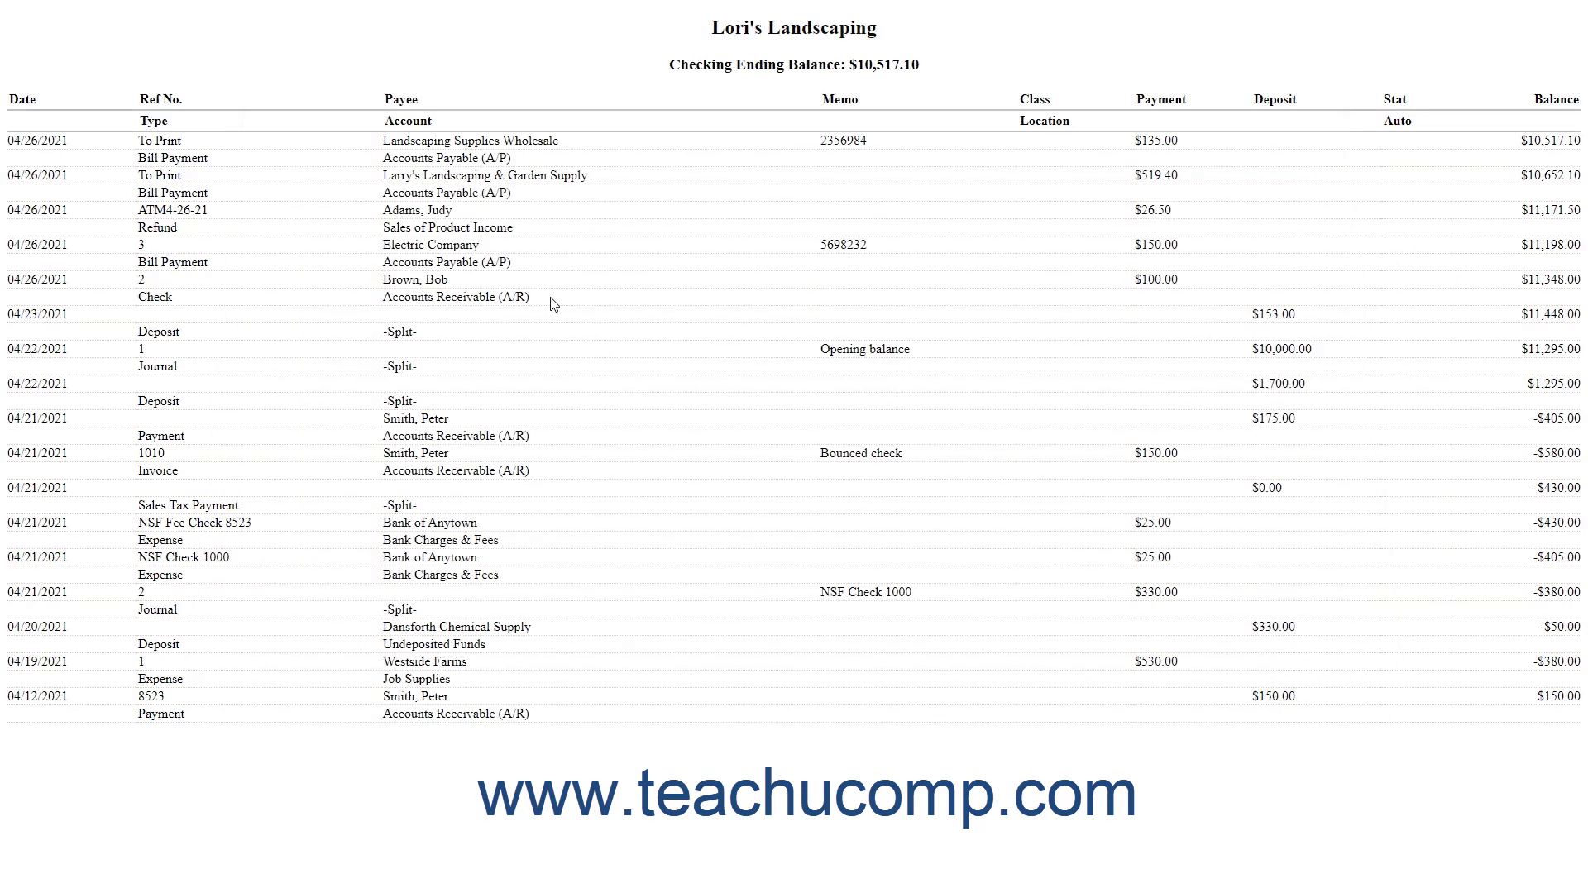
{"action": "key", "text": "ctrl+w"}
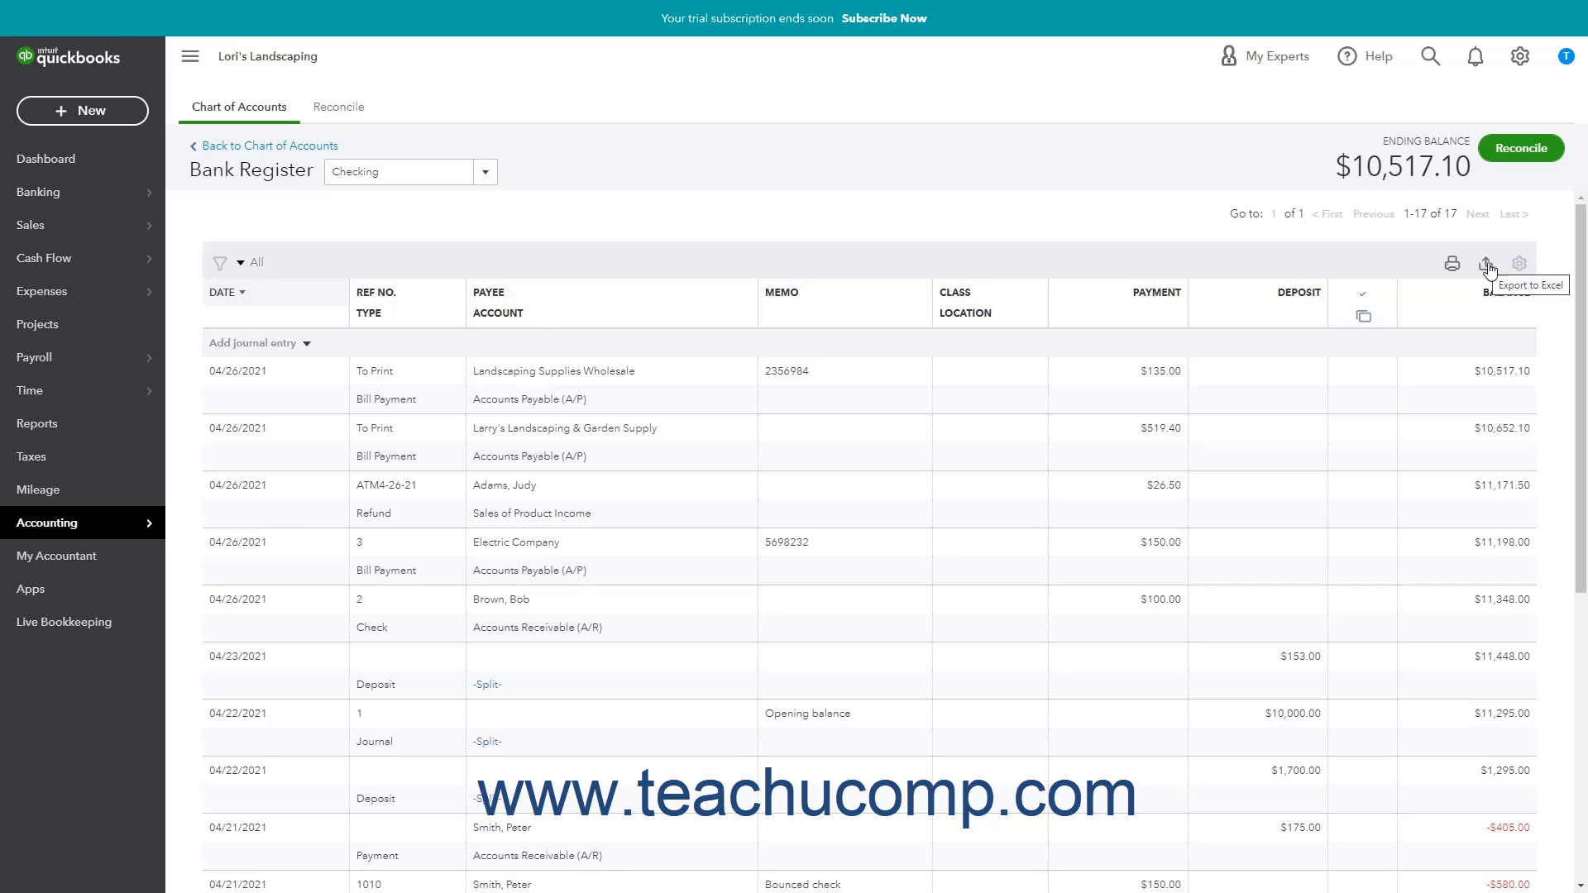
Keep the register at 150 rows per page and list the transaction types available to add.
{"action": "left_click", "coordinate": [1520, 271]}
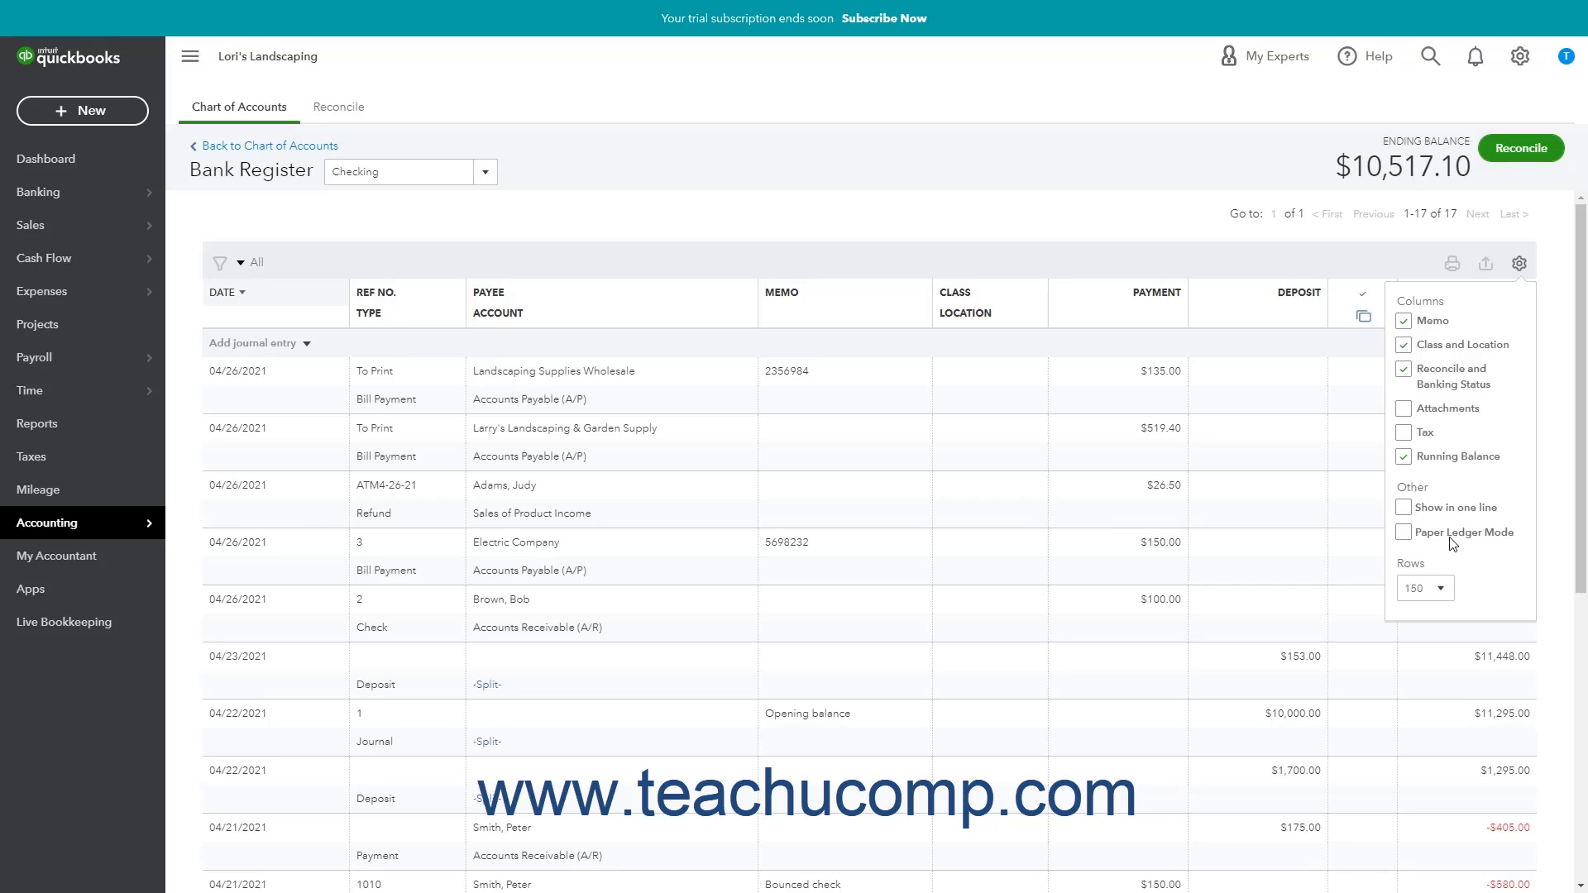
{"action": "left_click", "coordinate": [1449, 597]}
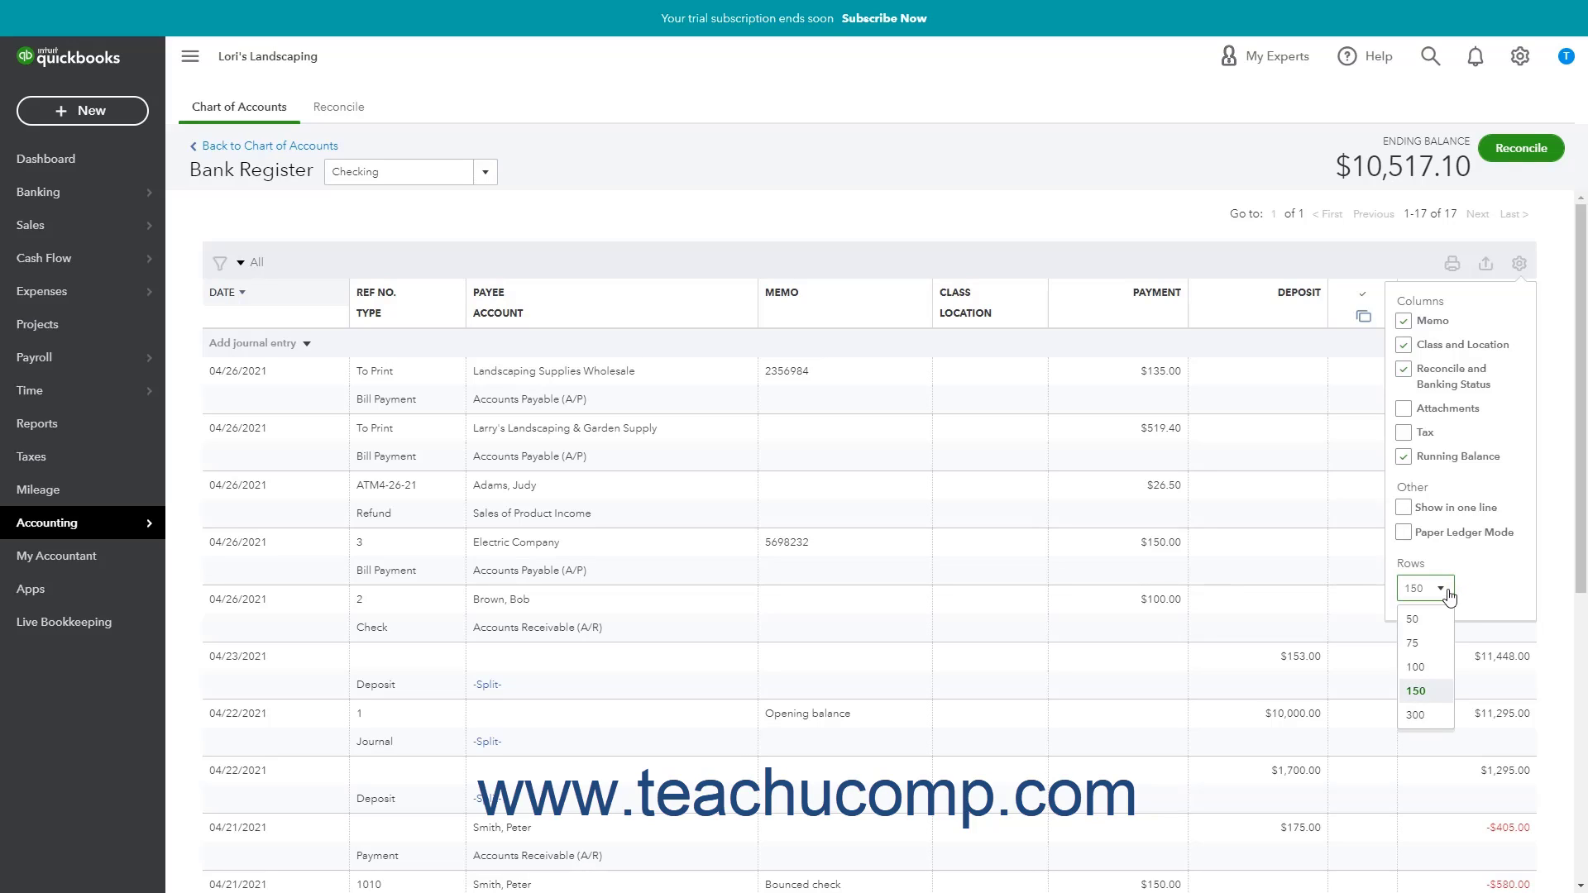
{"action": "left_click", "coordinate": [1448, 594]}
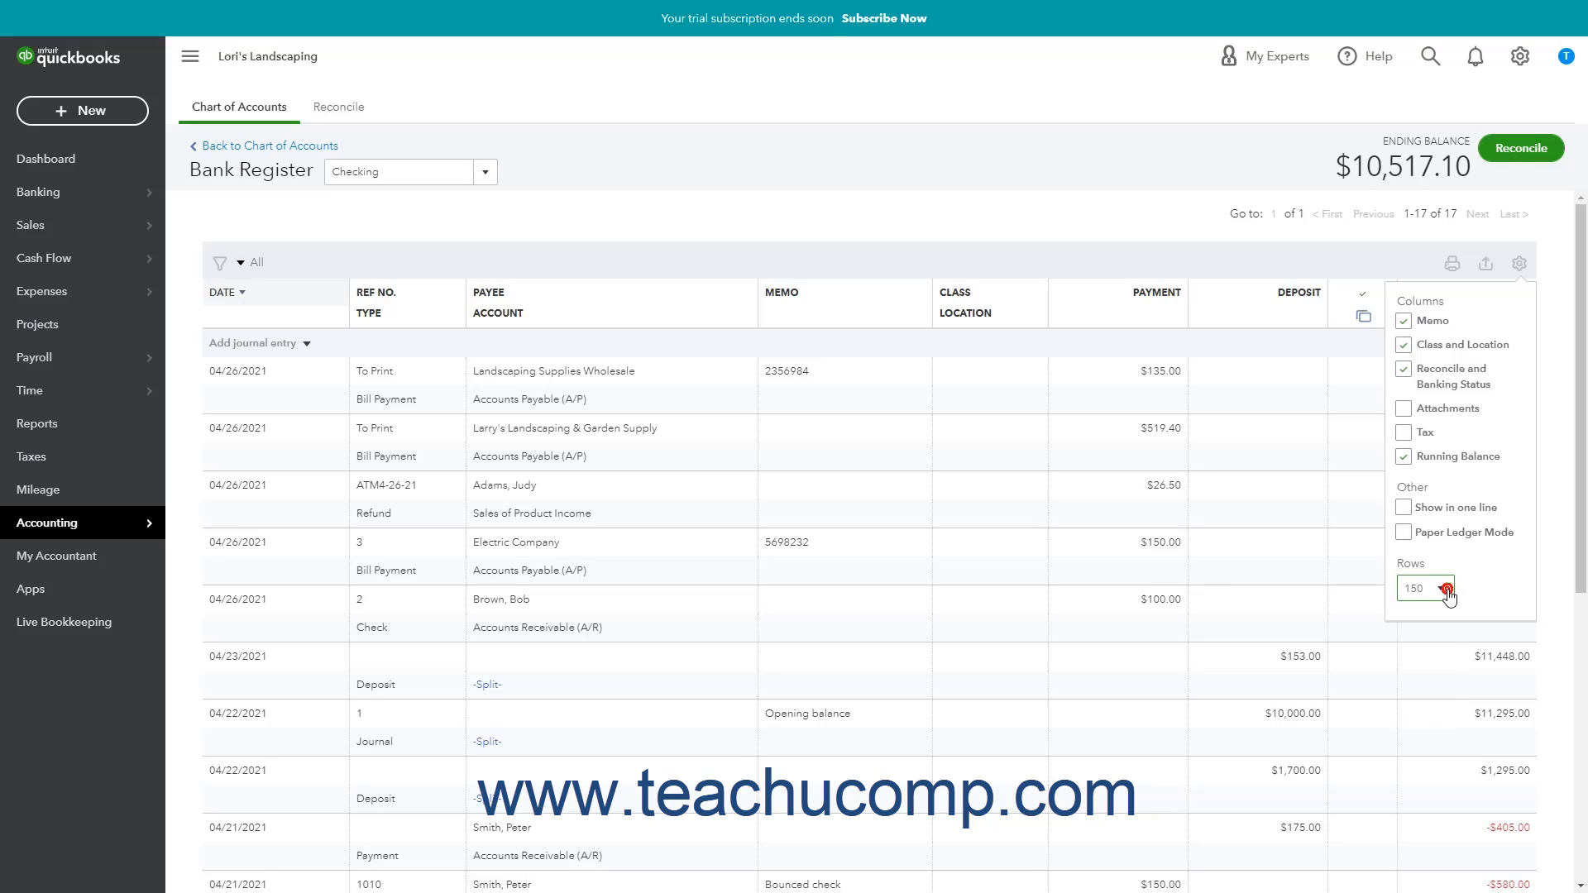
{"action": "left_click", "coordinate": [1520, 266]}
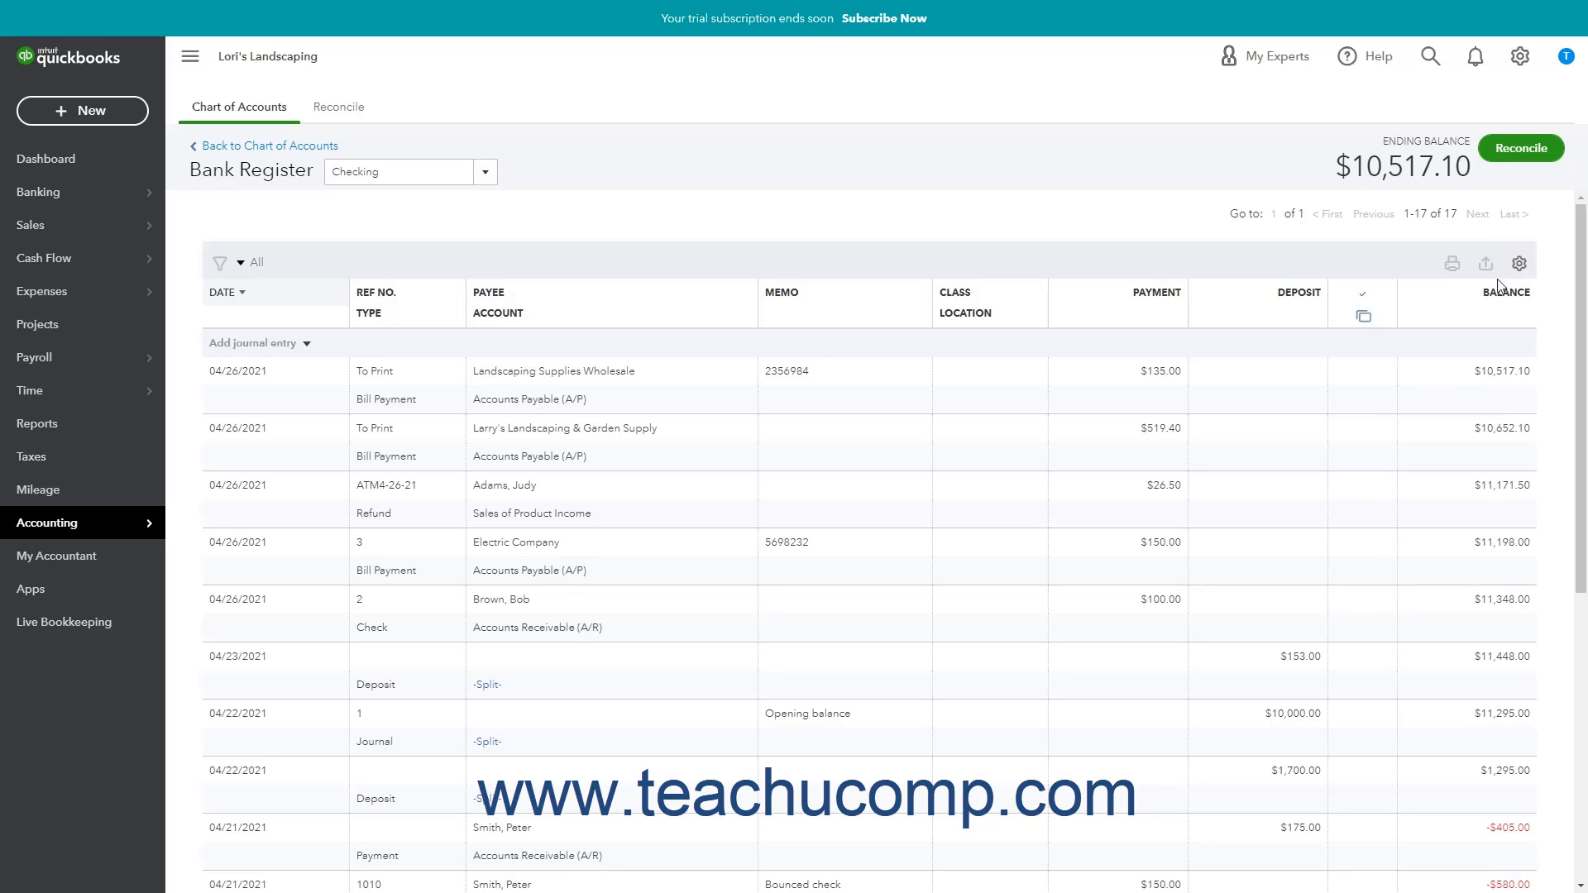
{"action": "left_click", "coordinate": [304, 344]}
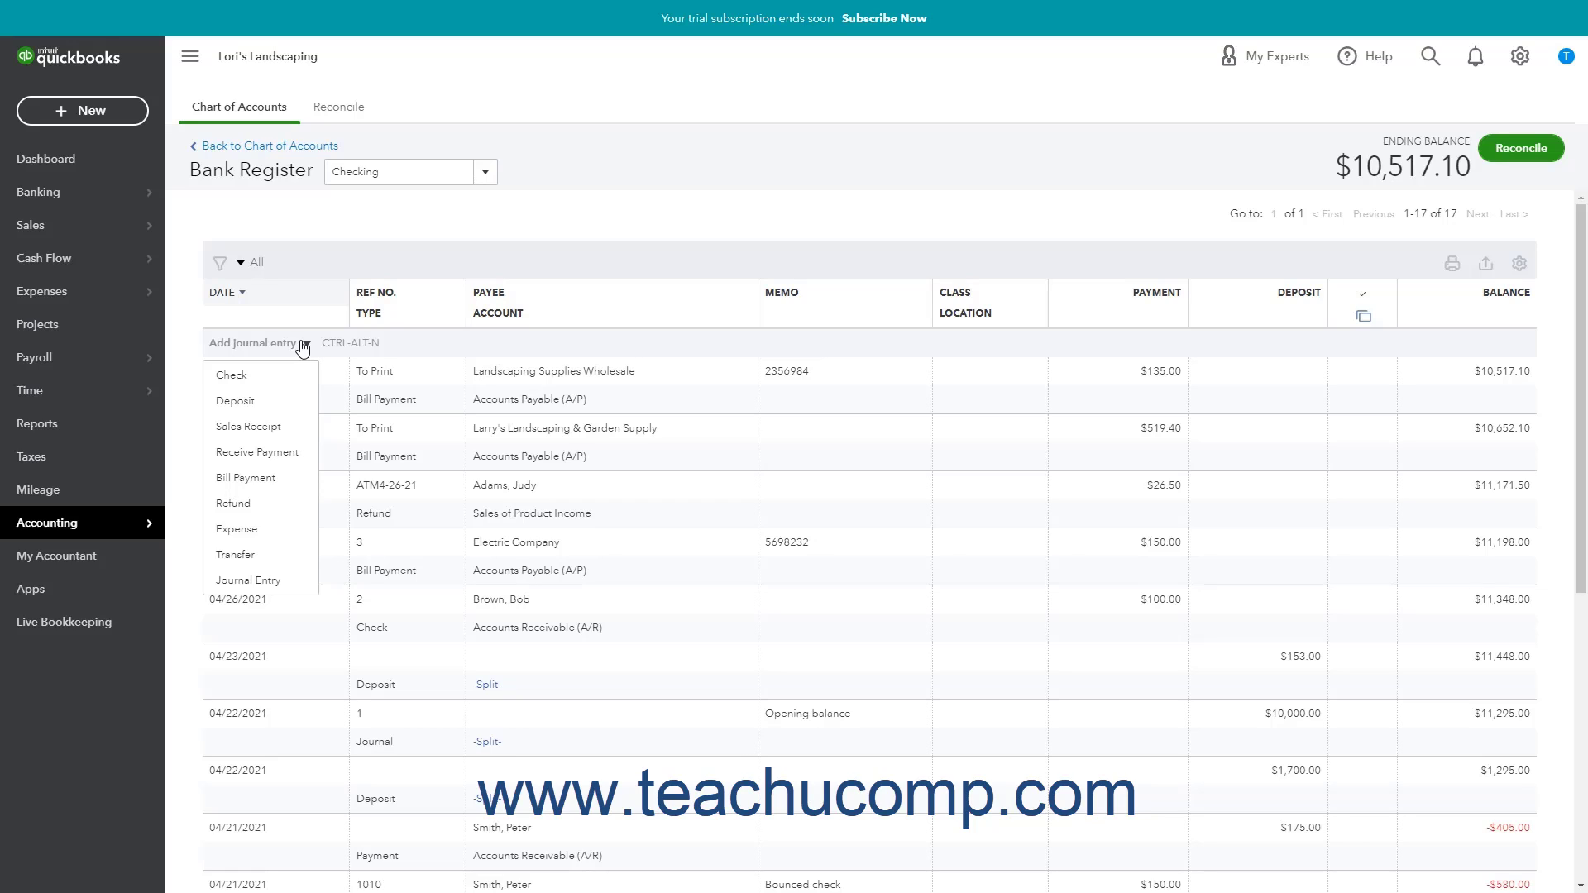
Start a new check with Ref No. DEBIT4-27-21 payable to Landscaping Supplies Wholesale.
{"action": "left_click", "coordinate": [271, 382]}
{"action": "left_click", "coordinate": [410, 383]}
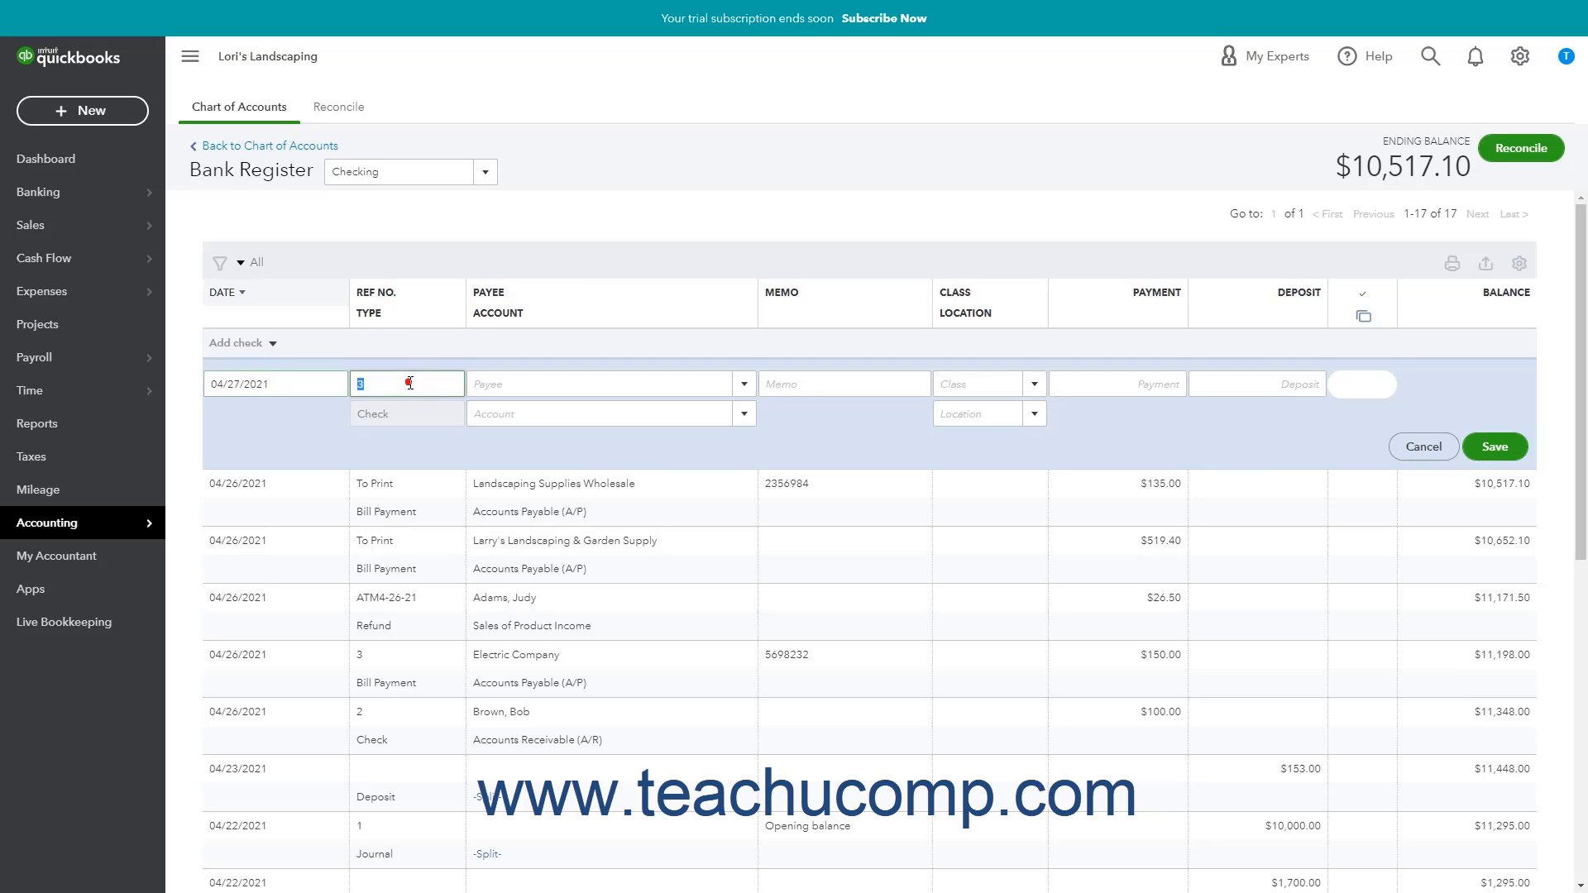
{"action": "key", "text": "BackSpace"}
{"action": "type", "text": "DEBIT4-27-21"}
{"action": "key", "text": "Tab"}
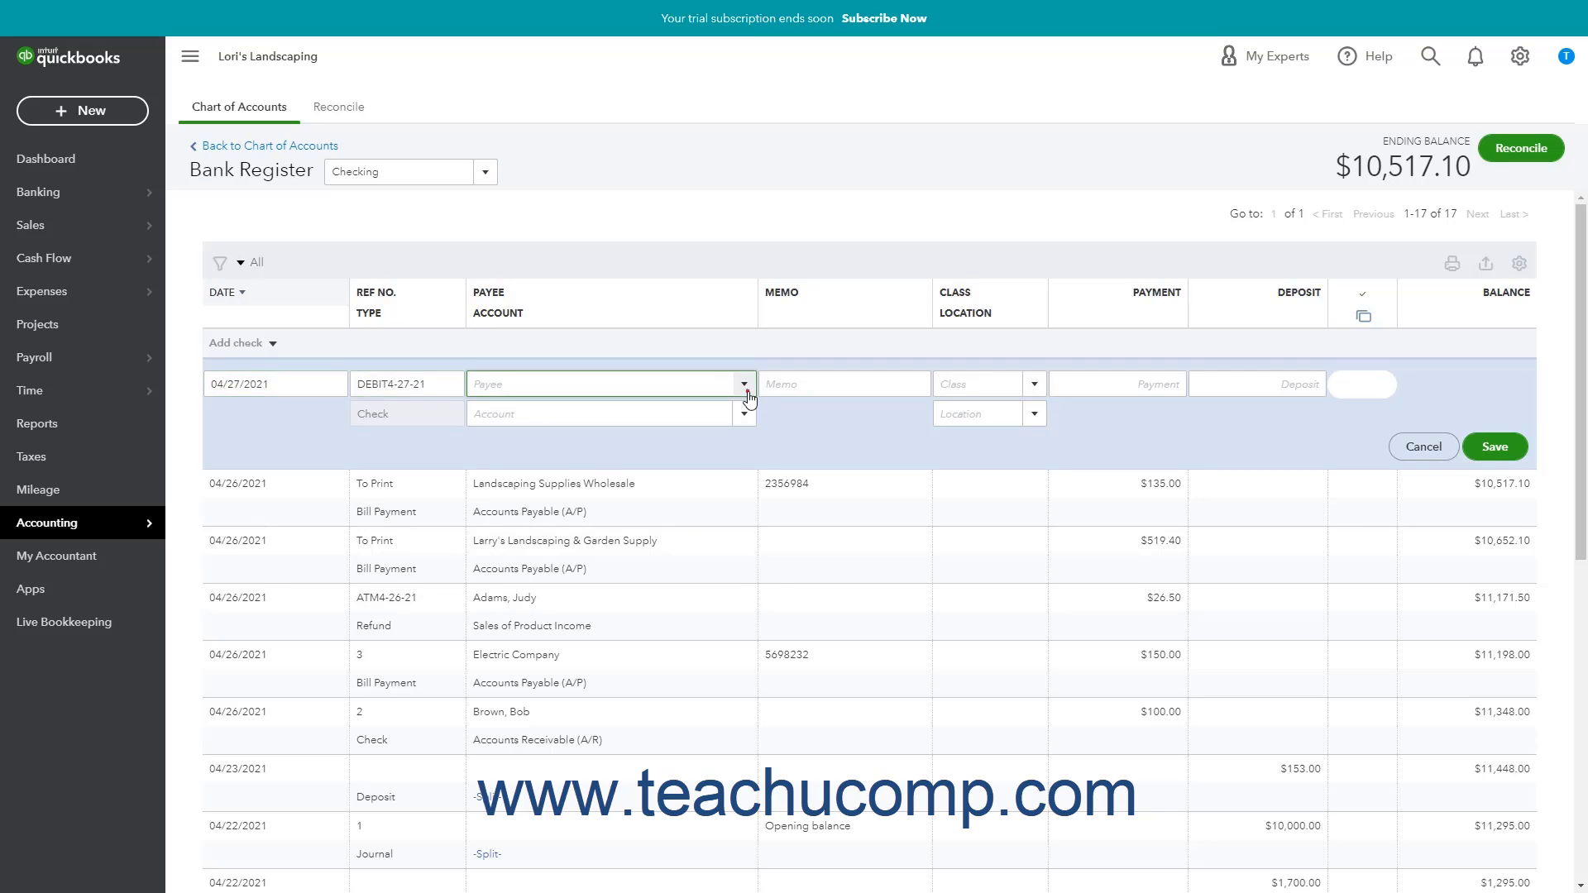
{"action": "scroll", "coordinate": [677, 443], "scroll_direction": "down", "scroll_amount": 1}
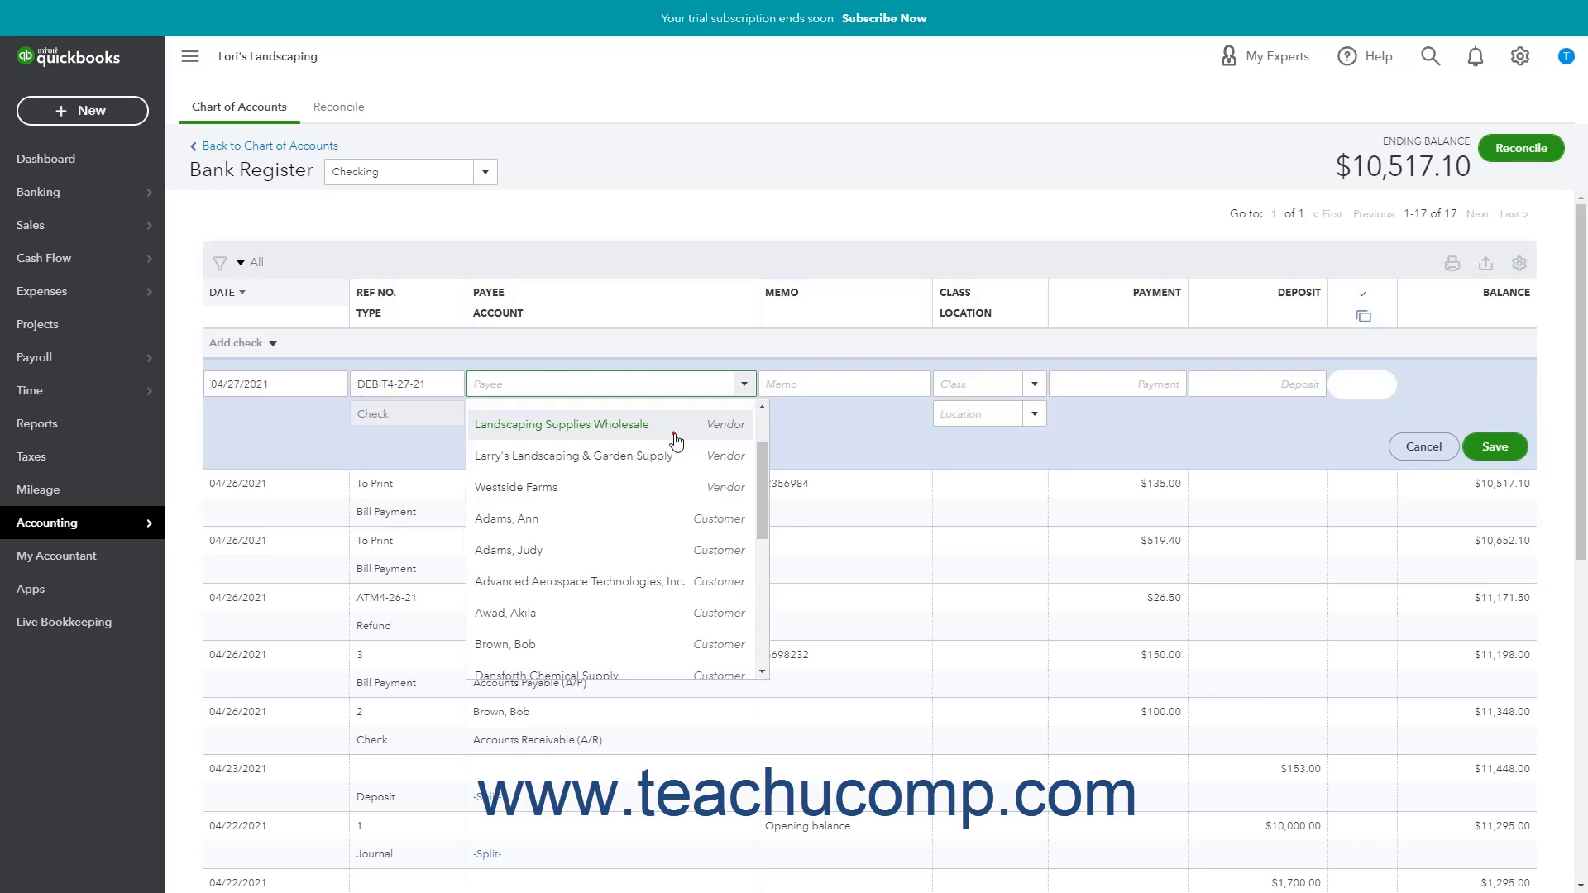
{"action": "left_click", "coordinate": [675, 434]}
Post the check to Purchases with memo 'Bought patio fountain' and a $150 payment, then save.
{"action": "left_click", "coordinate": [744, 415]}
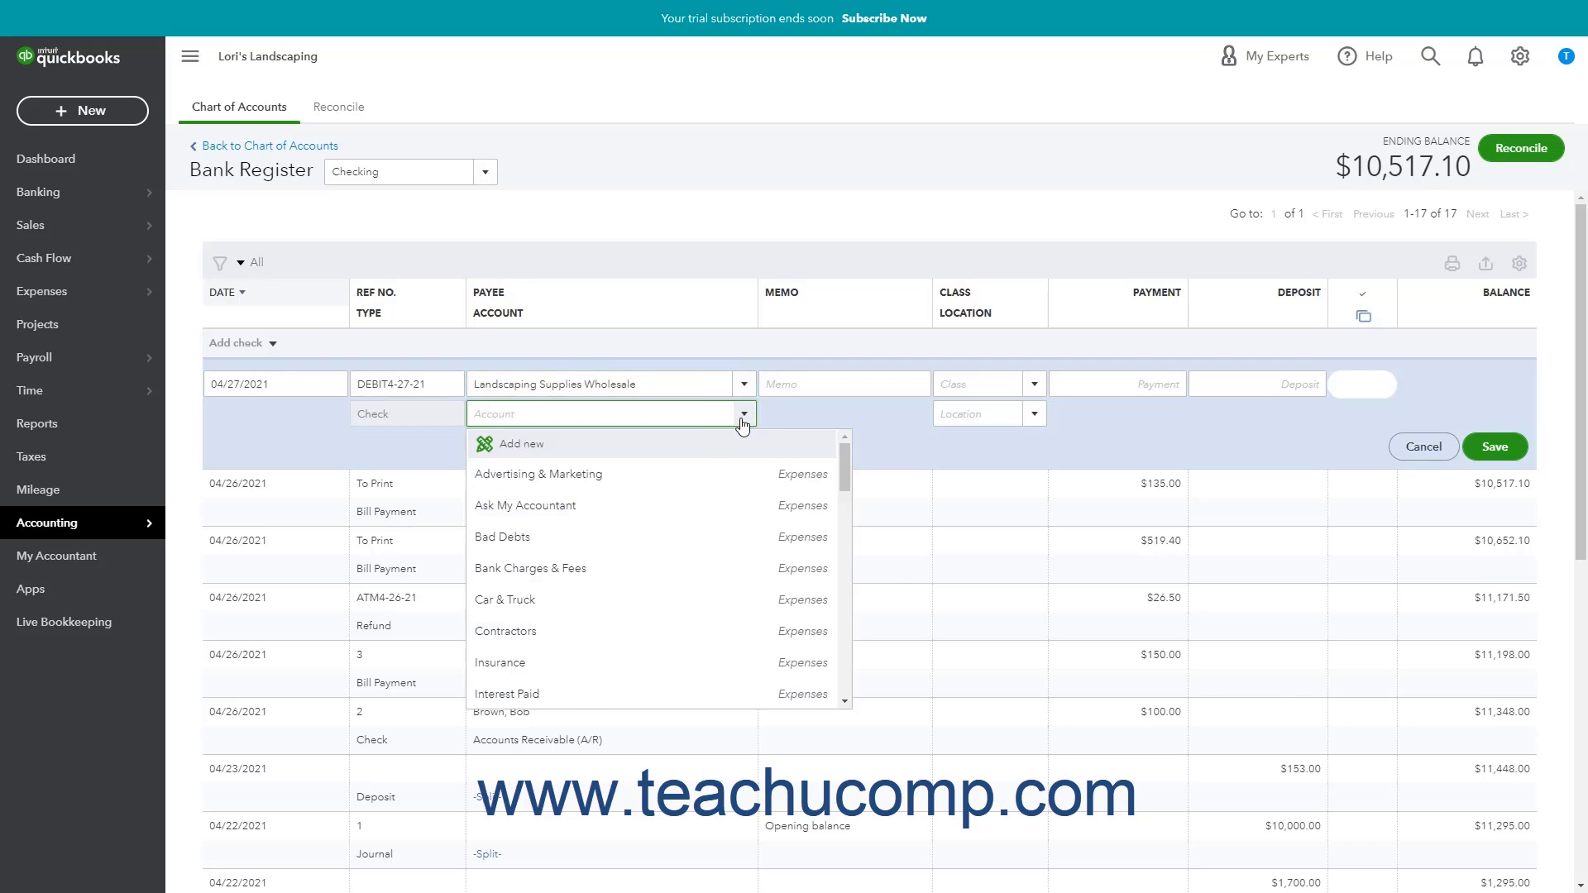
{"action": "scroll", "coordinate": [653, 556], "scroll_direction": "down", "scroll_amount": 1}
{"action": "left_click", "coordinate": [597, 639]}
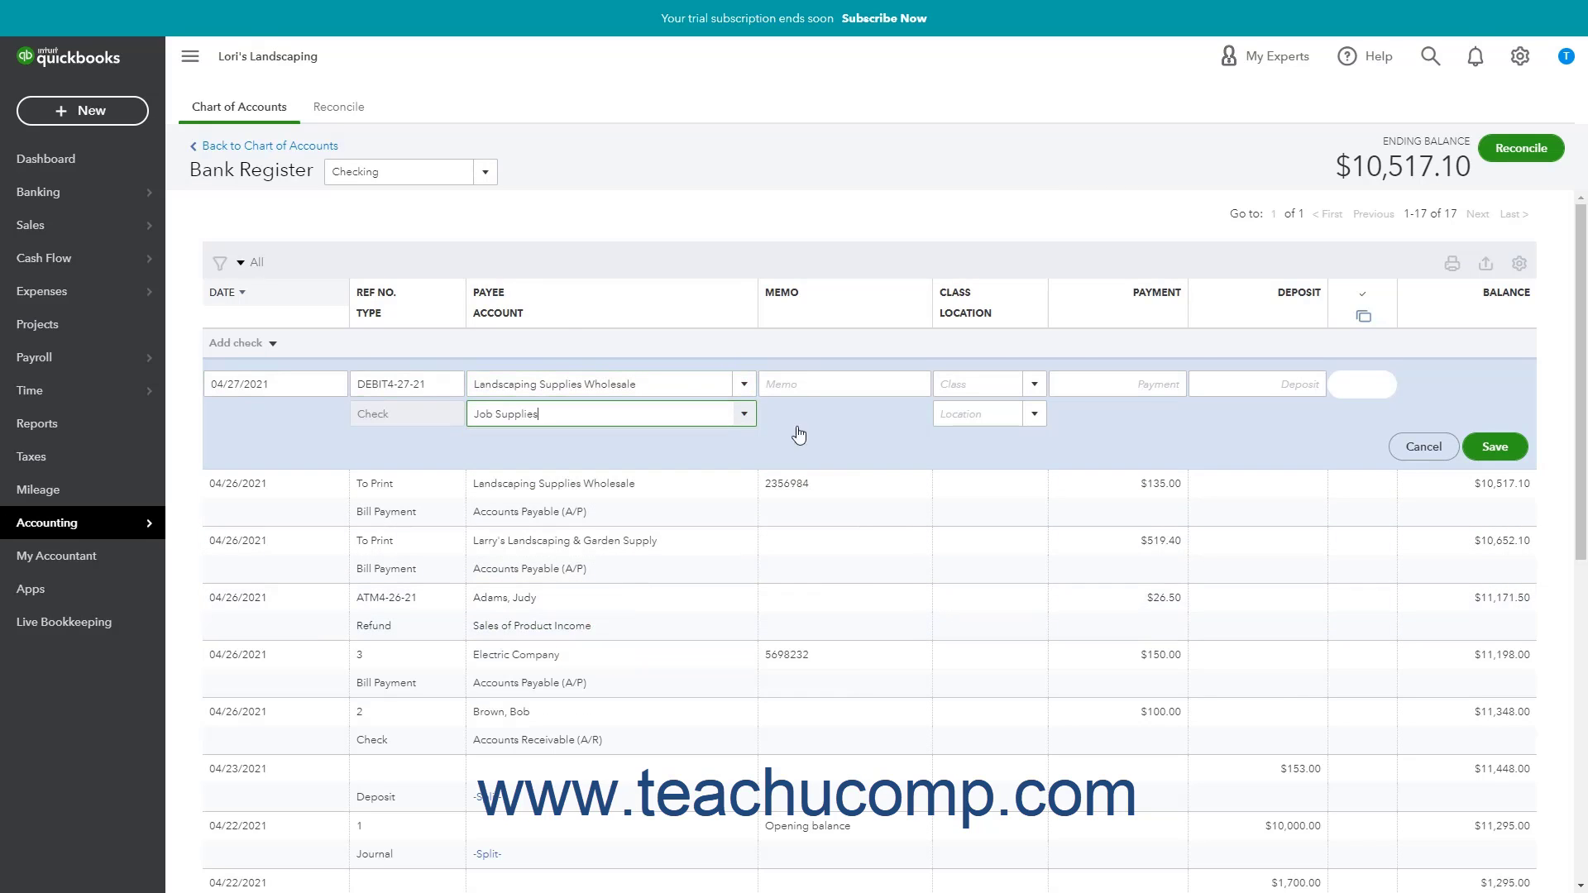
{"action": "left_click", "coordinate": [797, 386]}
{"action": "type", "text": "Bought patio fountain"}
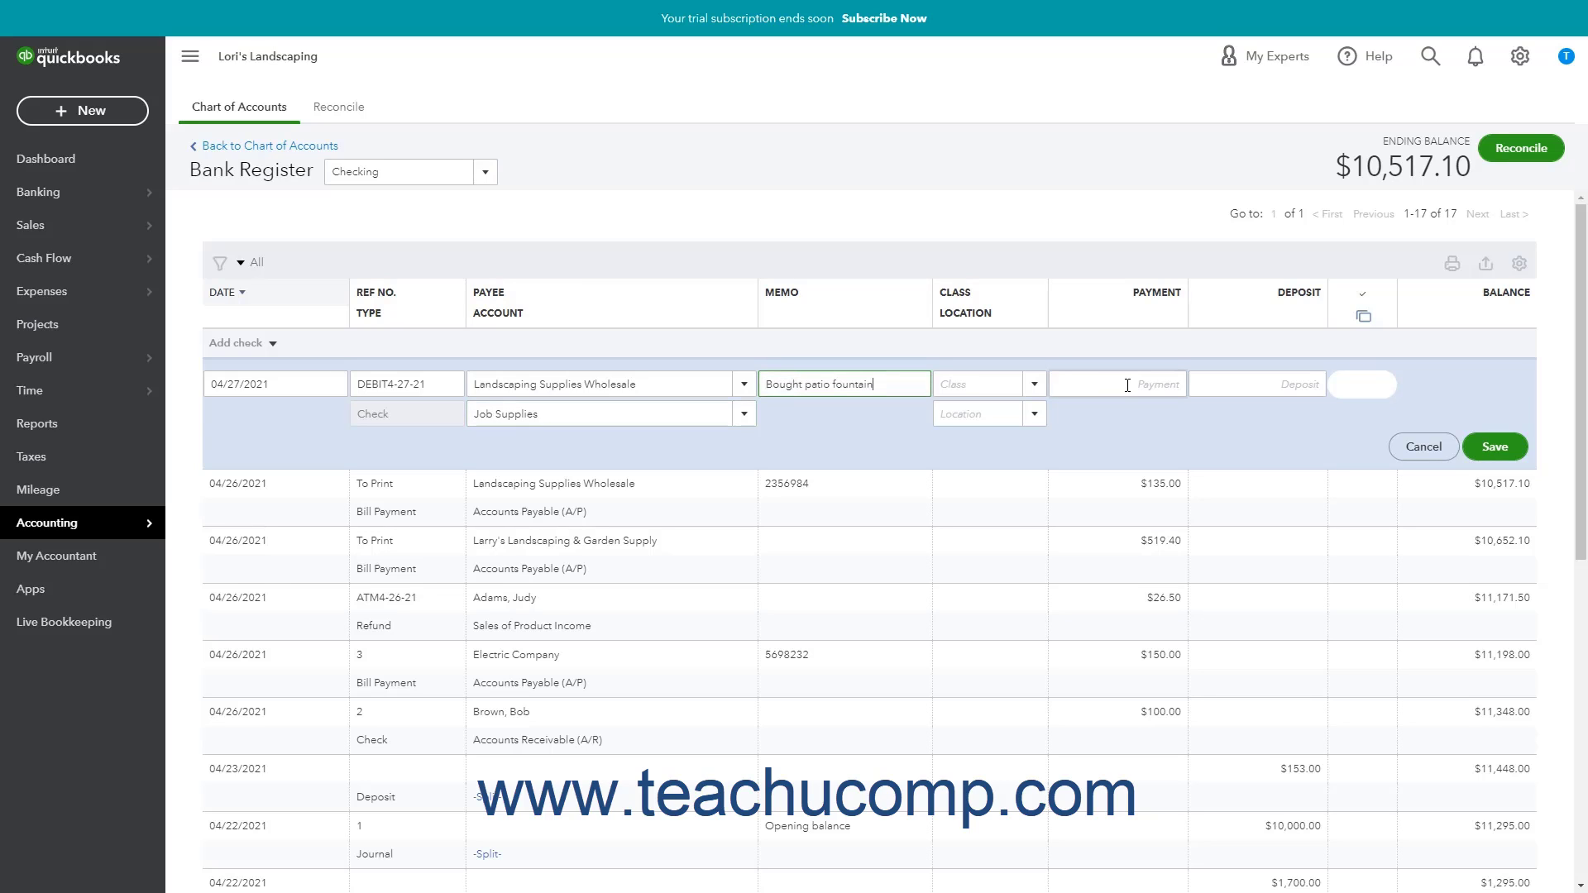
{"action": "left_click", "coordinate": [1128, 385]}
{"action": "type", "text": "150"}
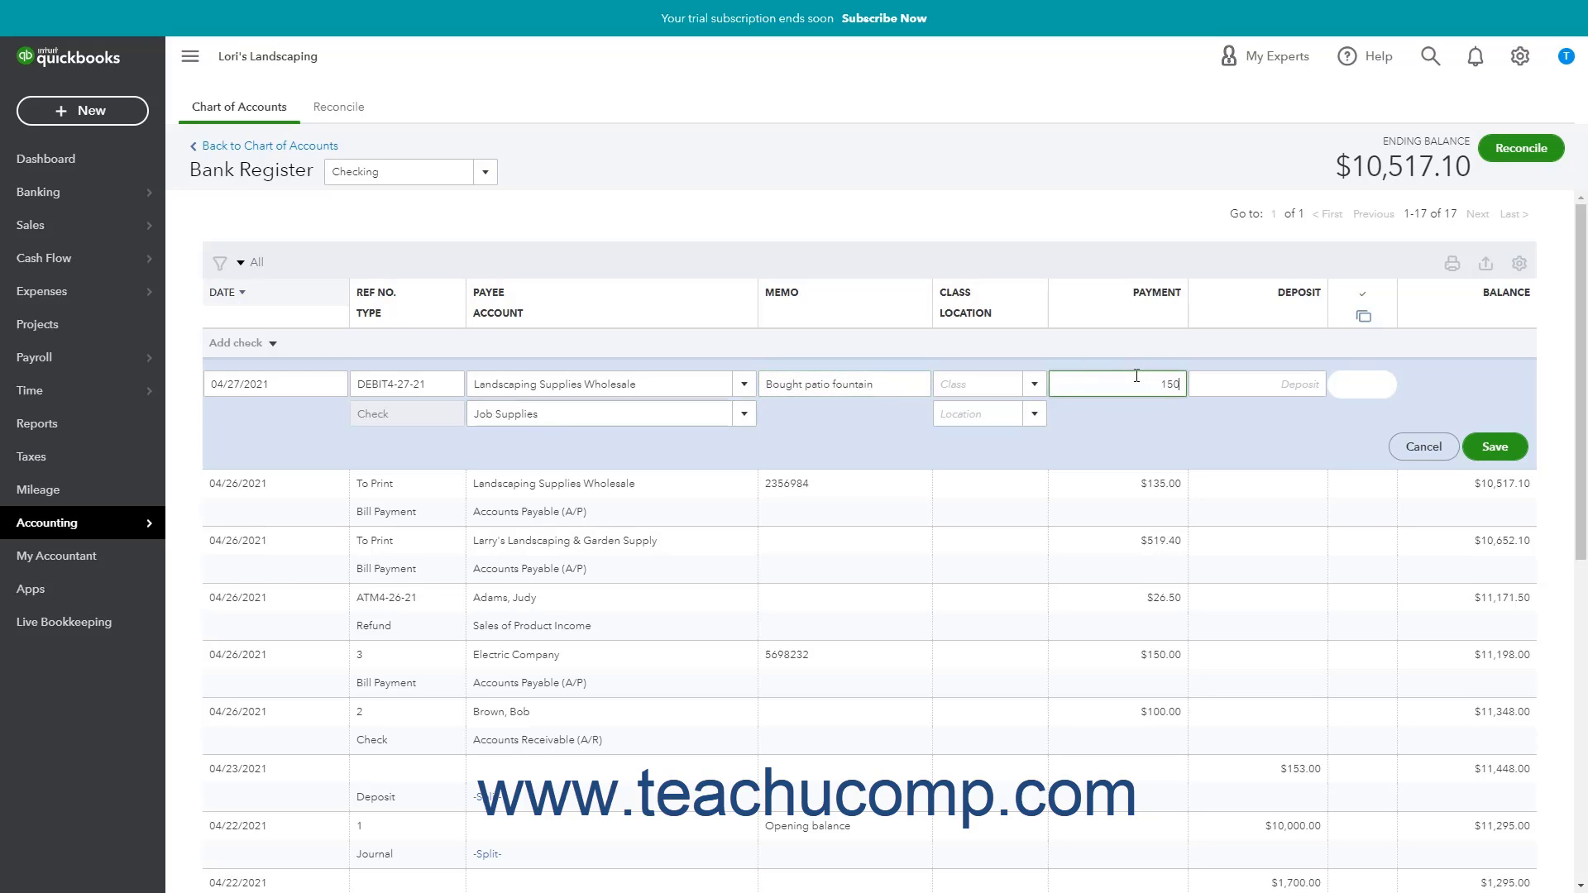
{"action": "left_click", "coordinate": [742, 414]}
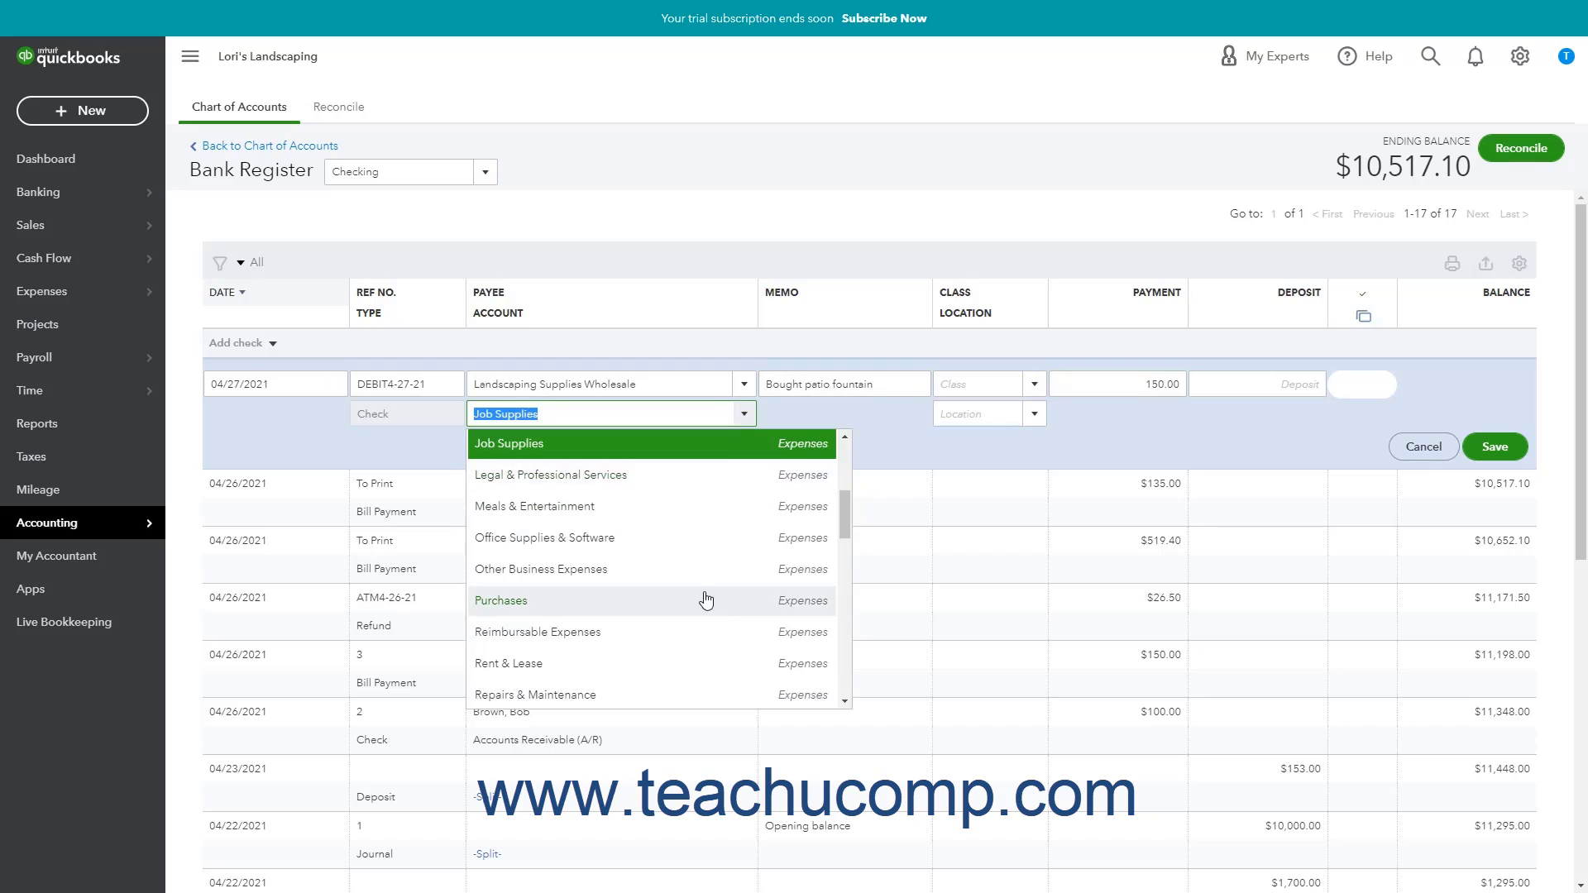
{"action": "left_click", "coordinate": [705, 601]}
{"action": "left_click", "coordinate": [910, 389]}
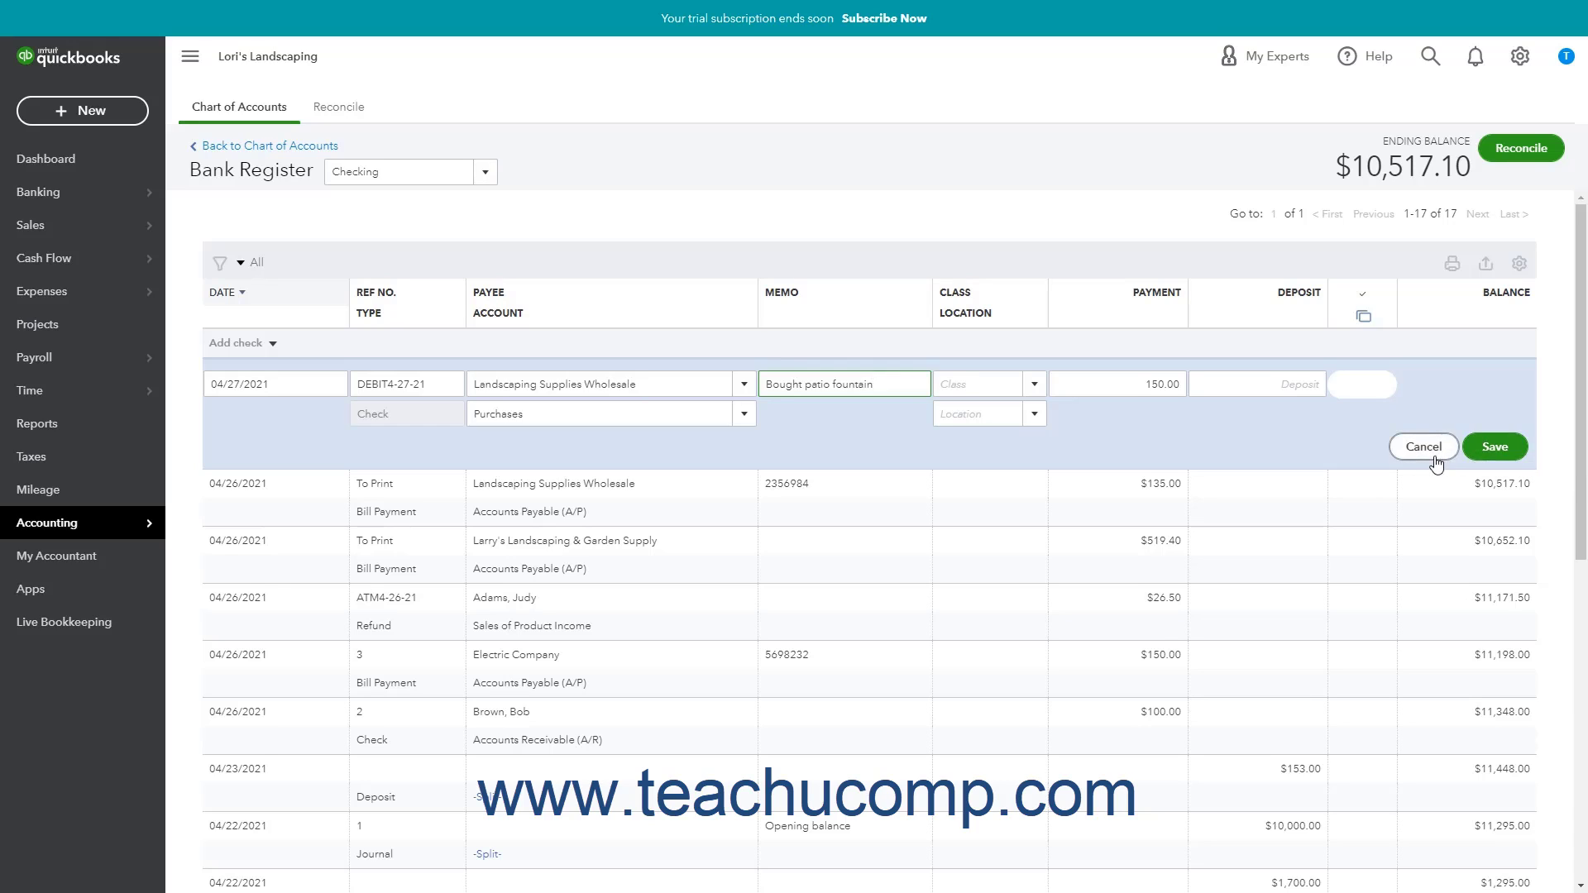
{"action": "left_click", "coordinate": [1492, 457]}
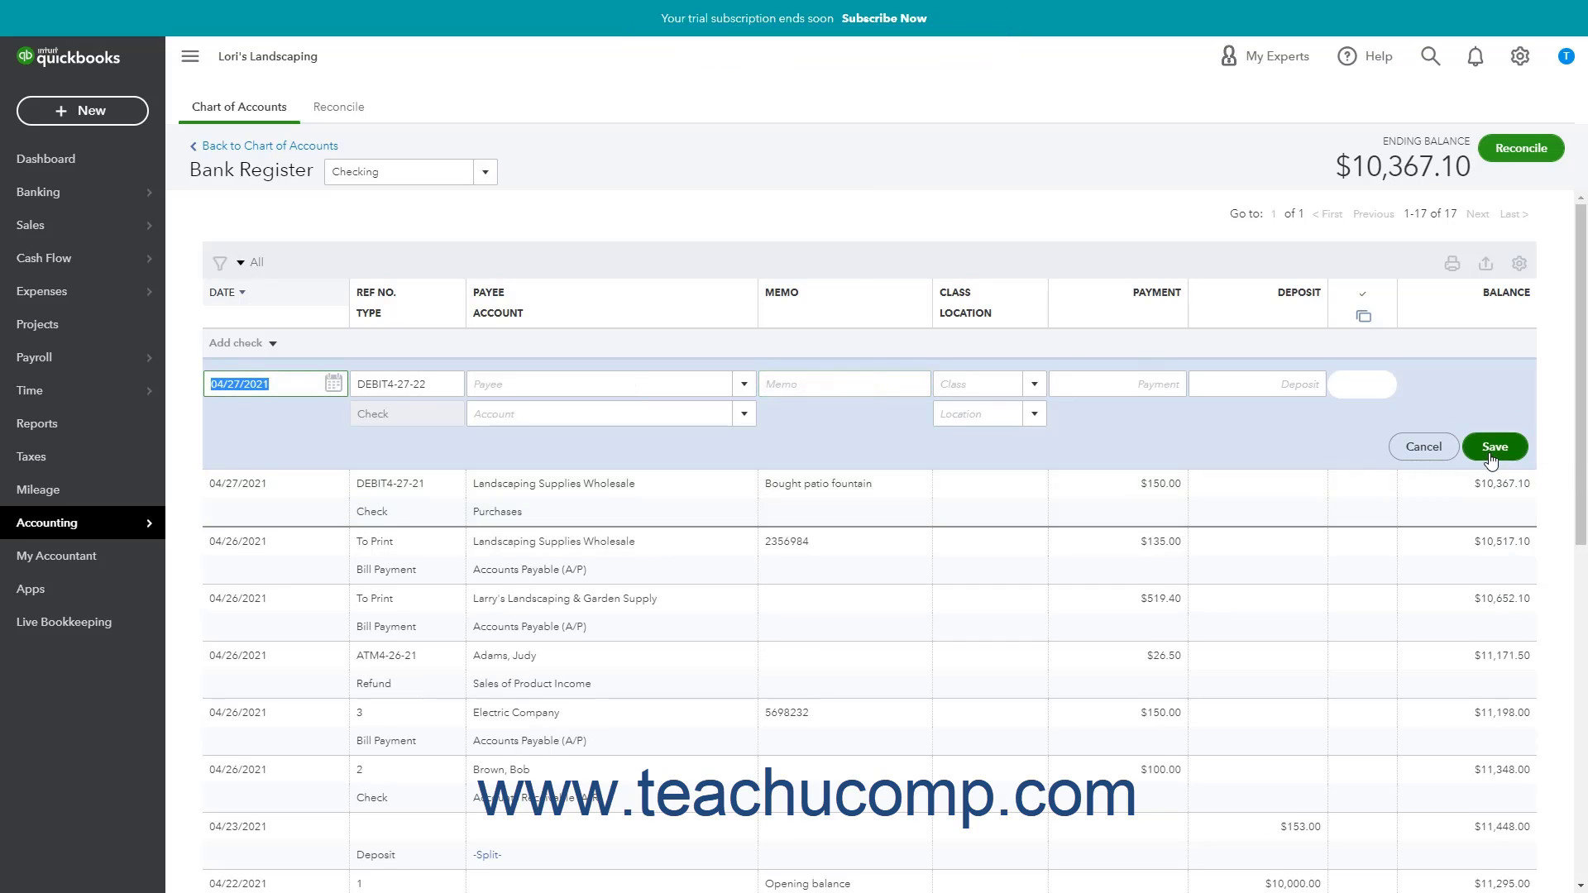
Open the 04/26/2021 $26.50 refund ATM4-26-21 in the register for editing.
{"action": "left_click", "coordinate": [437, 685]}
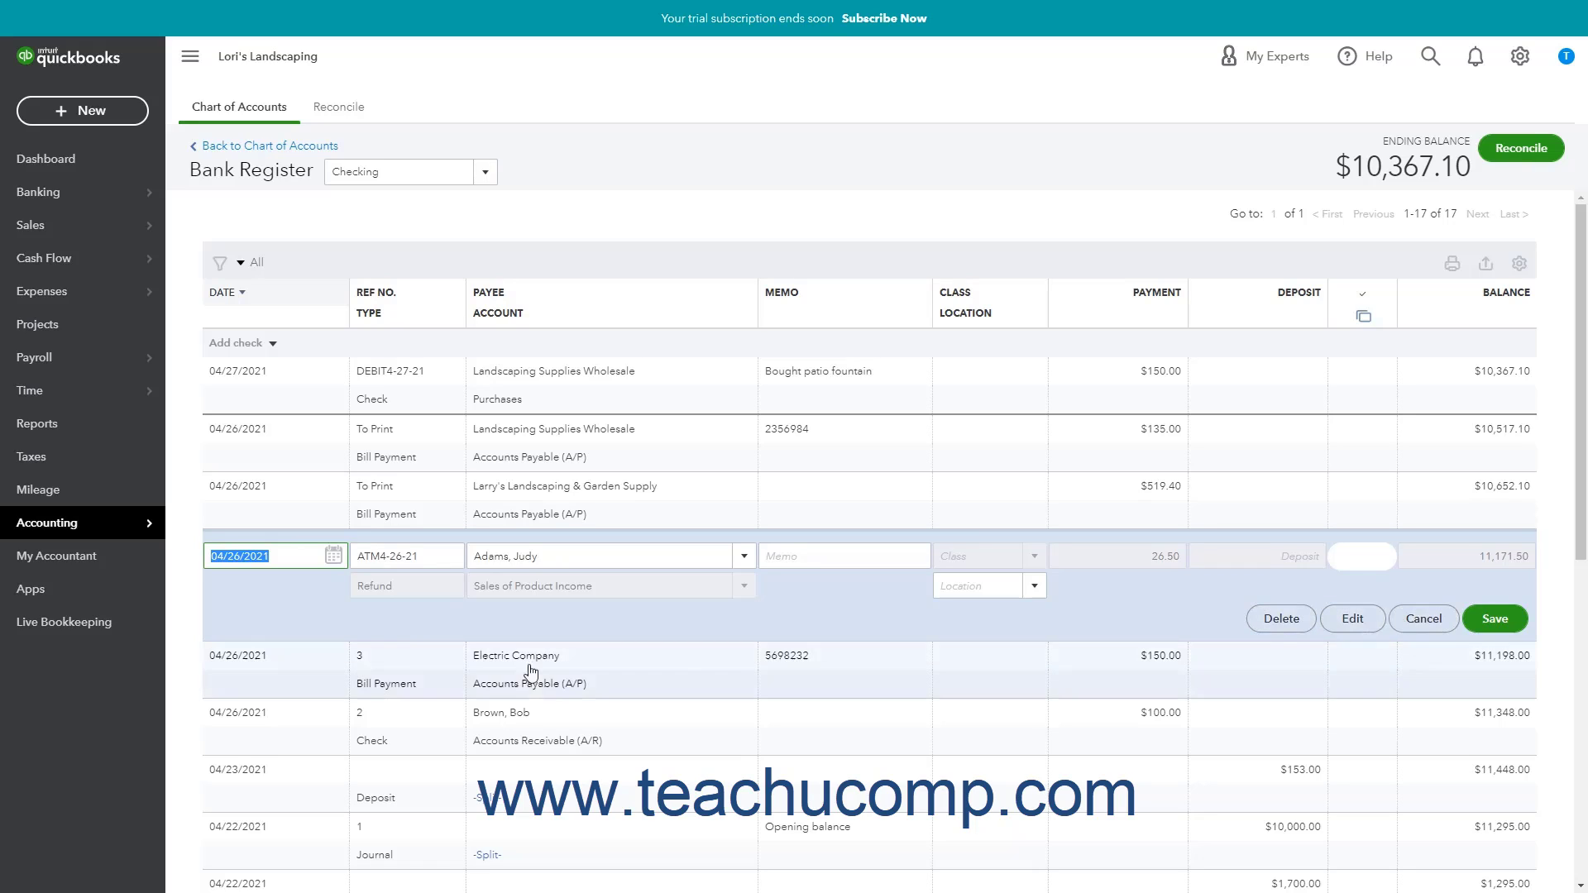
Replace the ATM prefix with DEBIT so the refund's Ref No. reads DEBIT4-26-21, and save.
{"action": "left_click", "coordinate": [380, 557]}
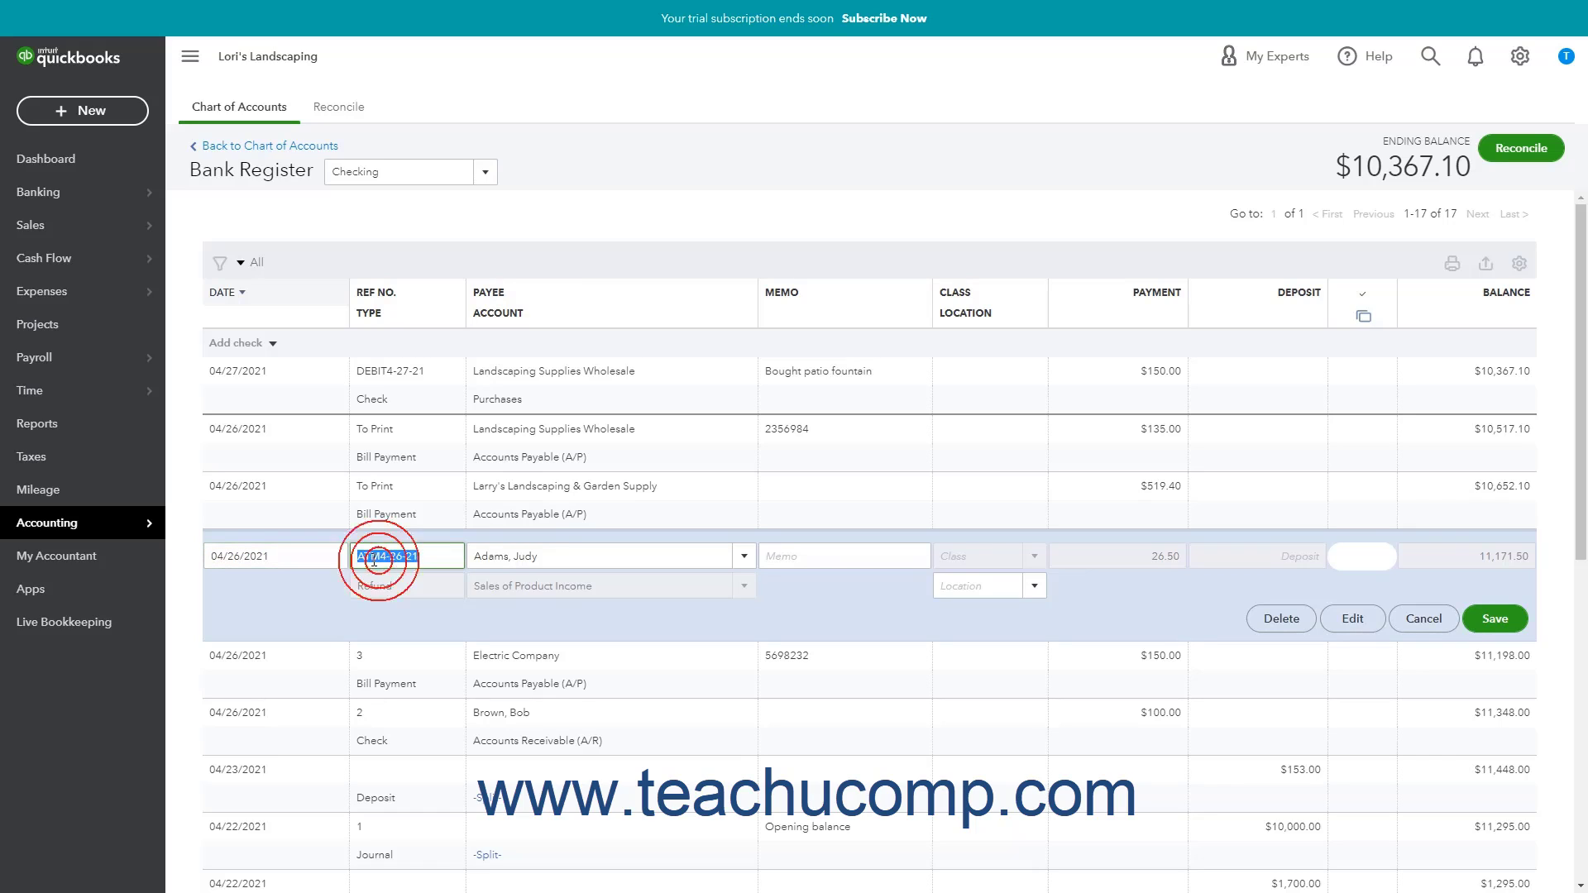
{"action": "left_click_drag", "start_coordinate": [379, 560], "coordinate": [337, 558]}
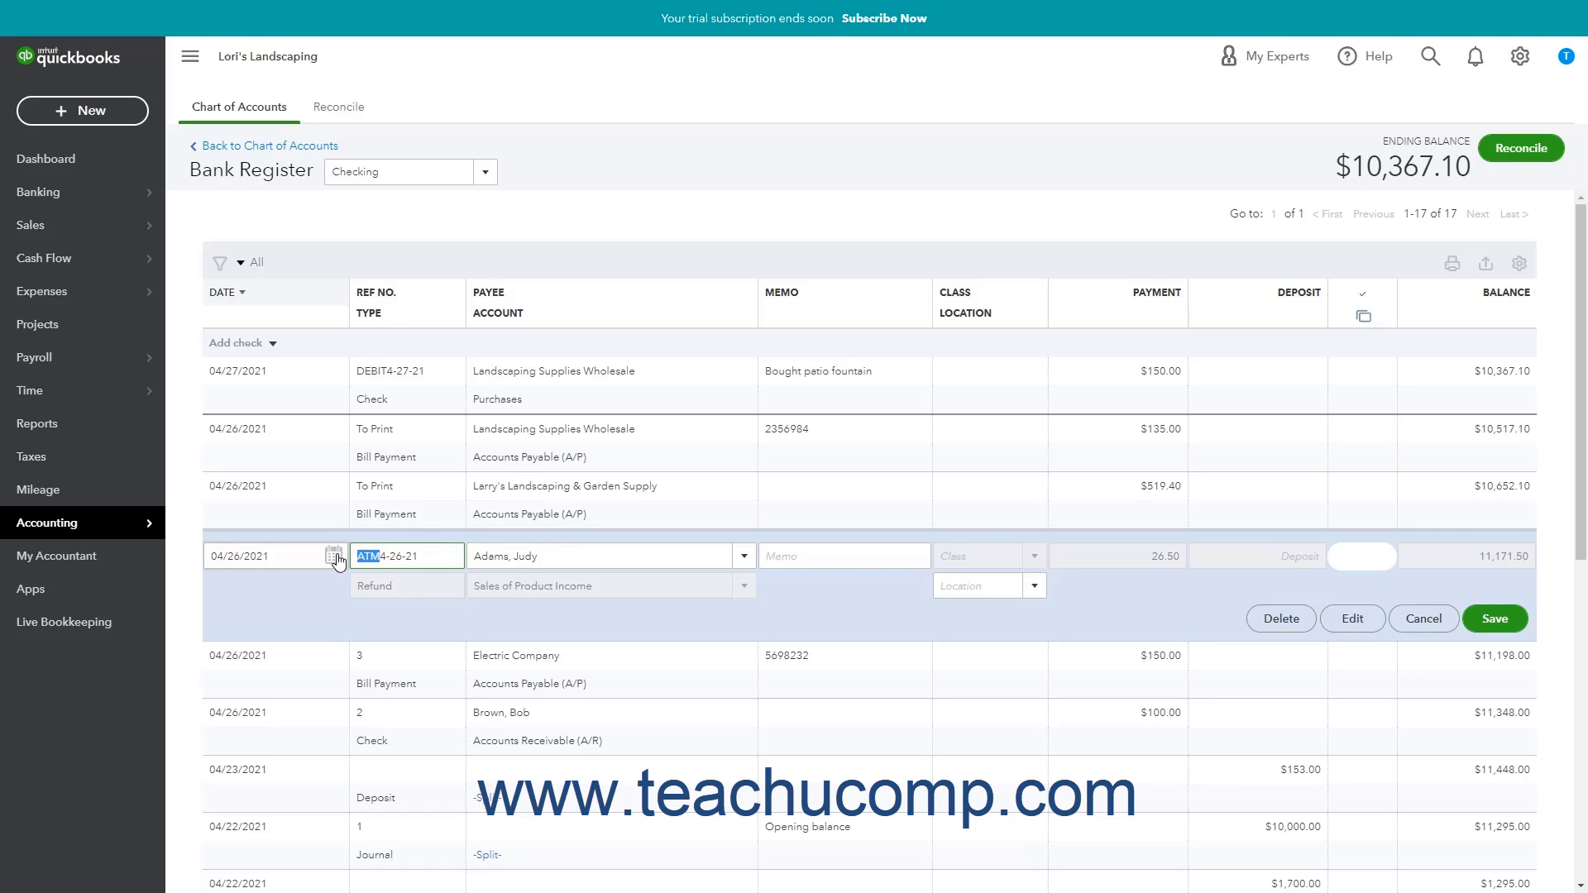
{"action": "type", "text": "DEBIT"}
{"action": "left_click", "coordinate": [1486, 621]}
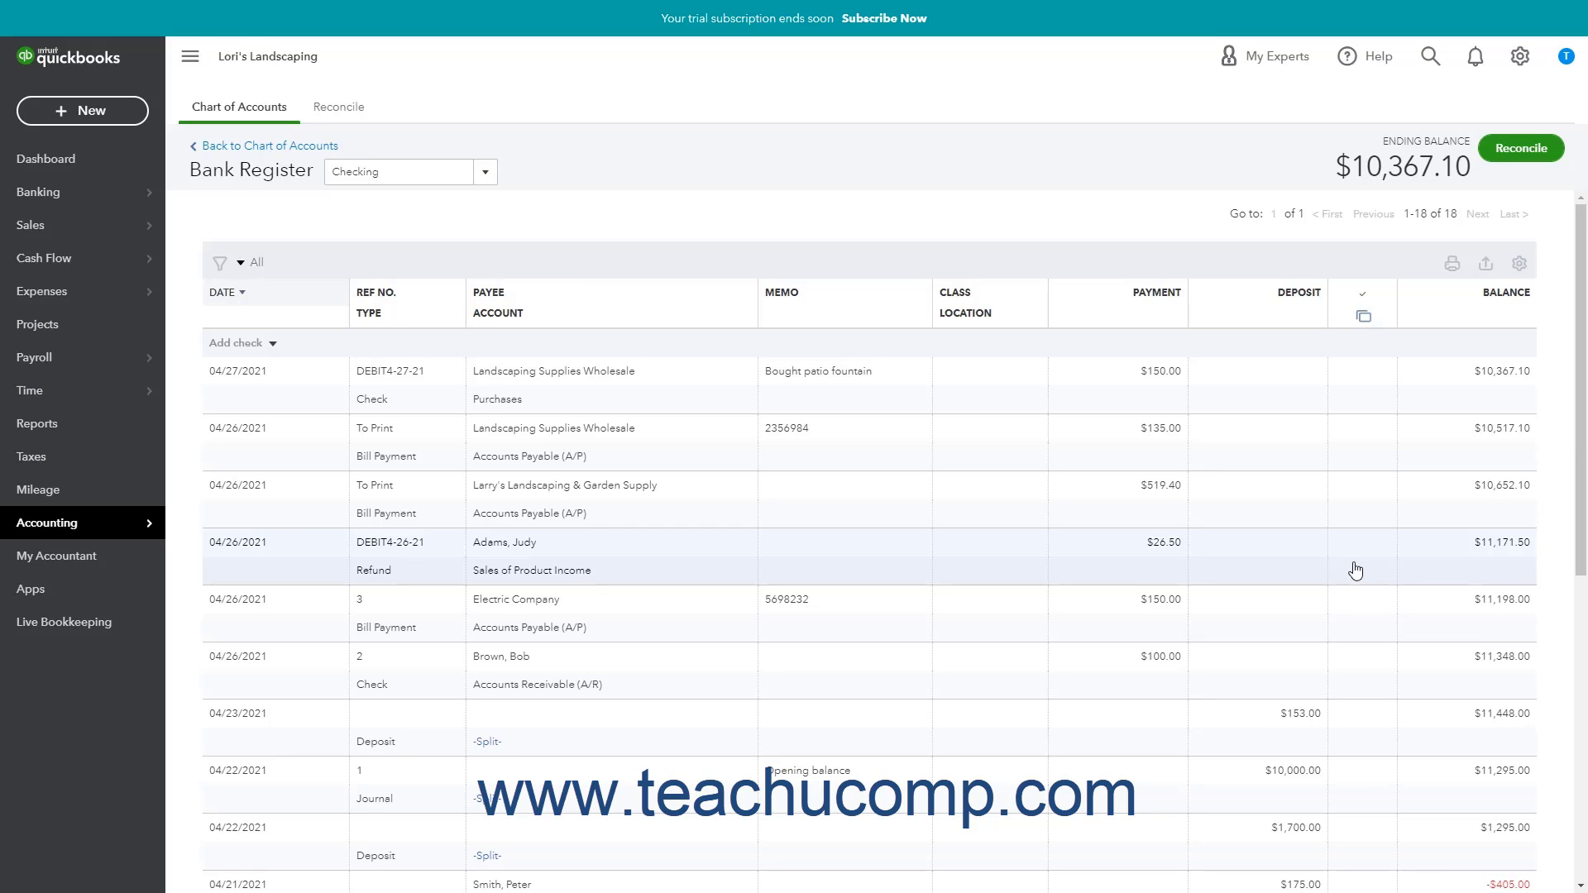
{"action": "left_click", "coordinate": [1353, 222]}
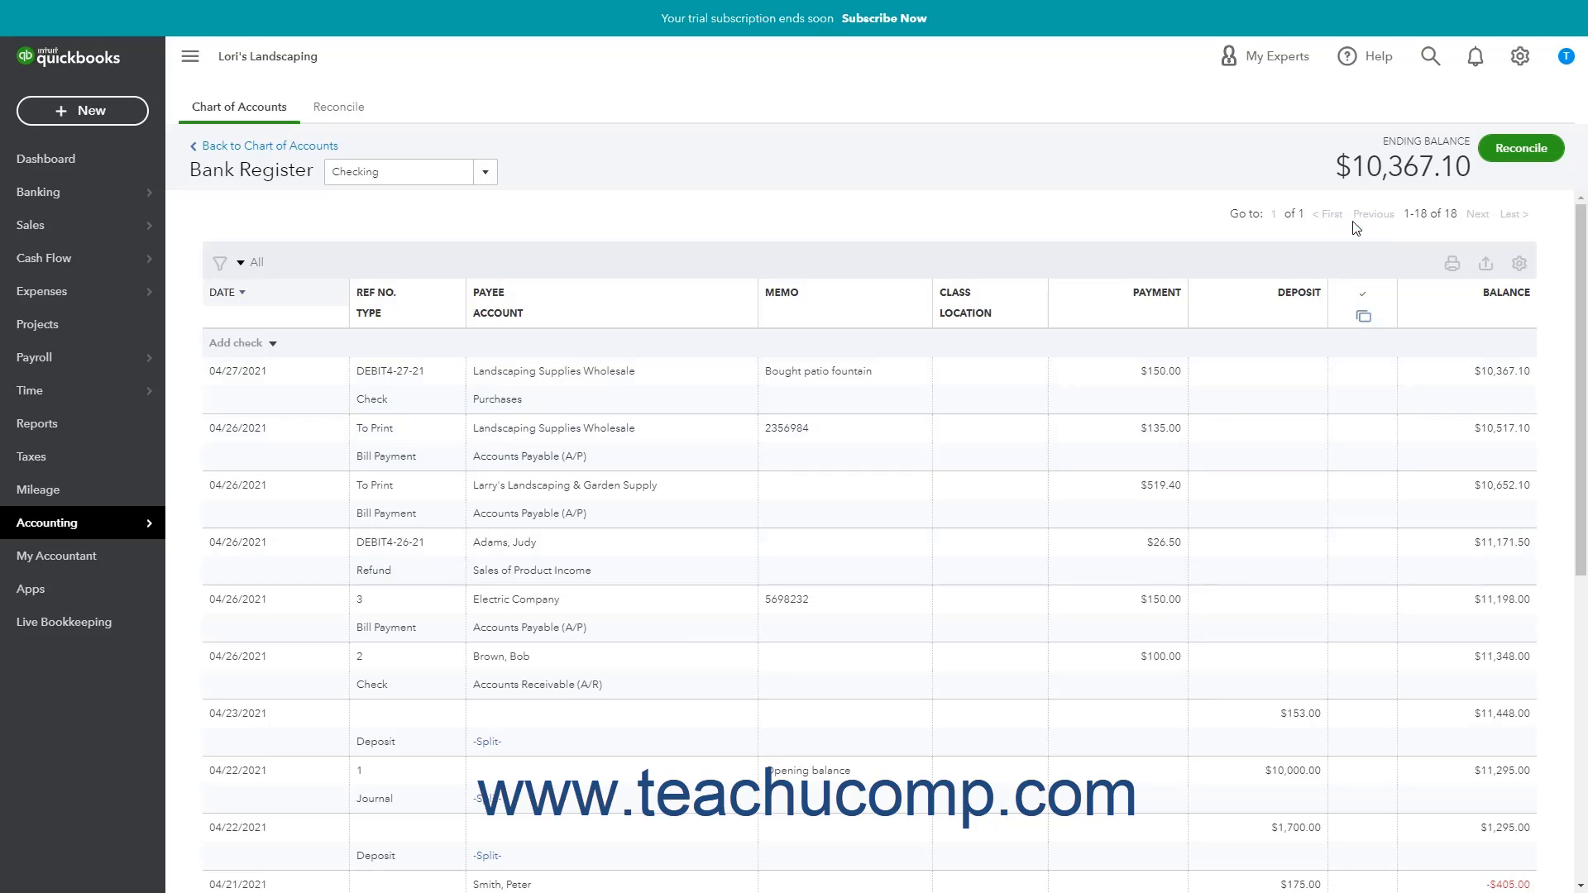